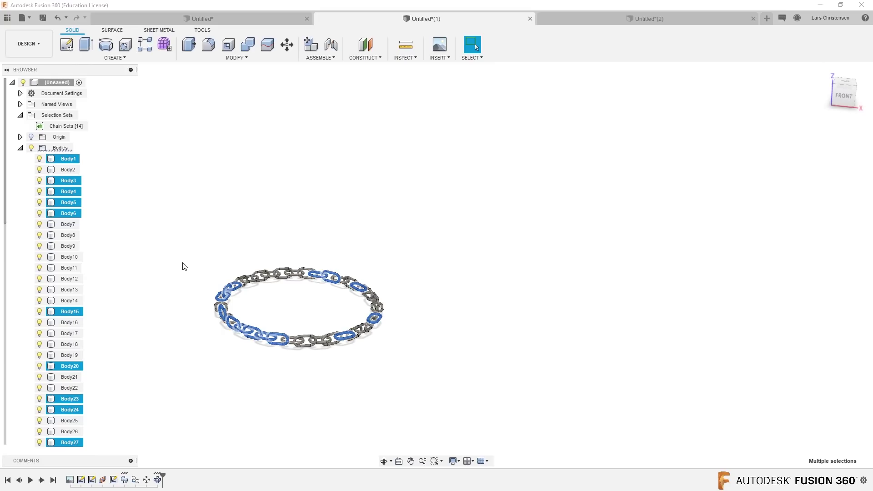
Step: Deselect all the chain link bodies in the ring-shaped chain design
{"action": "left_click", "coordinate": [210, 151]}
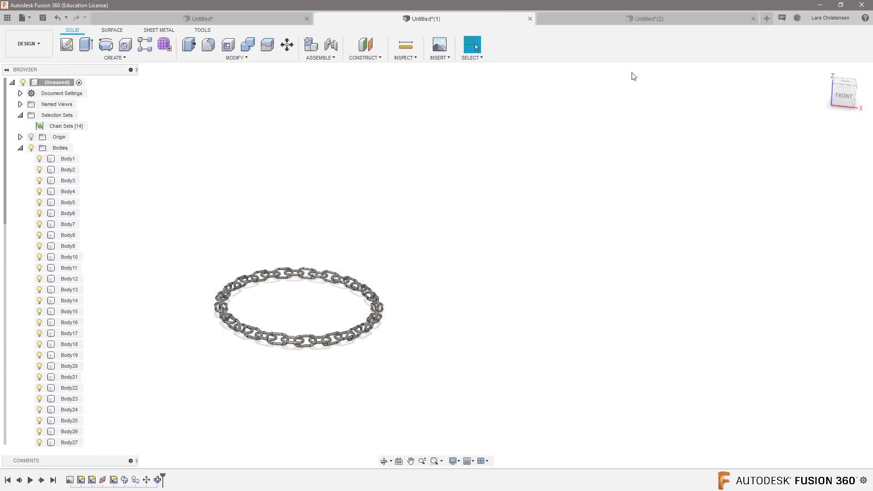
Step: Start a new design and search the McMaster-Carr catalog for 'togglebar destaco'
{"action": "left_click", "coordinate": [766, 19]}
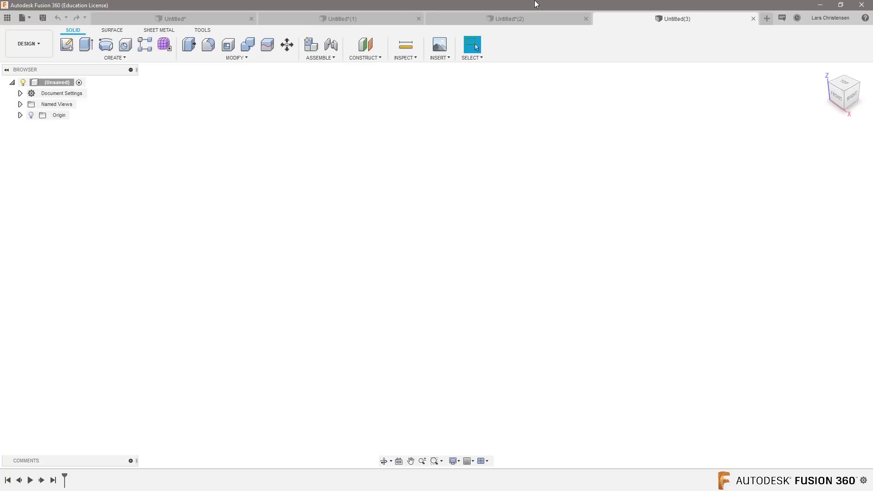
{"action": "left_click", "coordinate": [438, 59]}
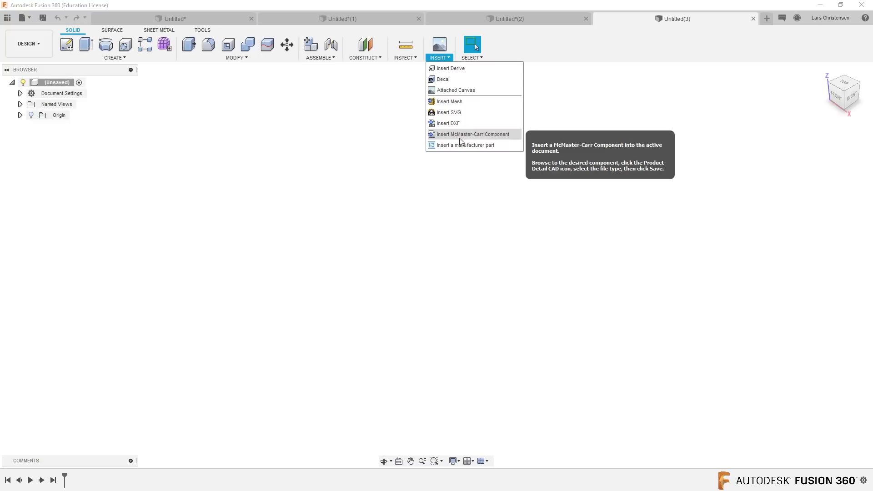
{"action": "left_click", "coordinate": [479, 135]}
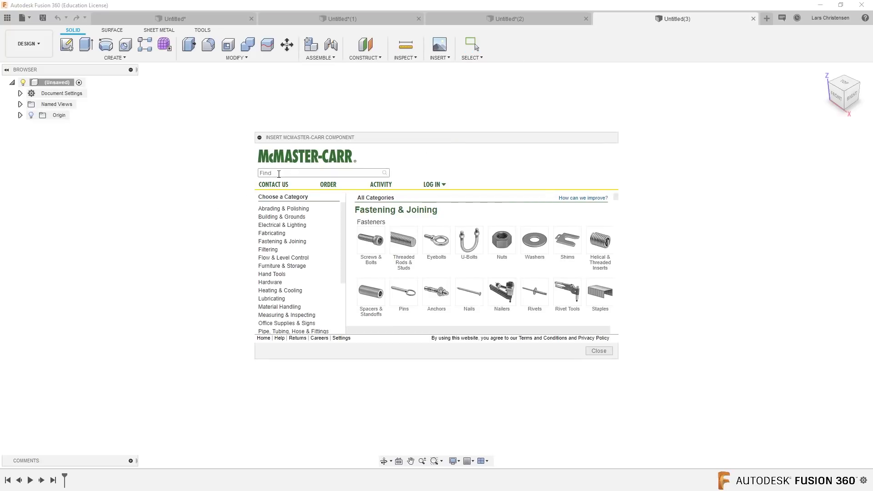
{"action": "type", "text": "toggle"}
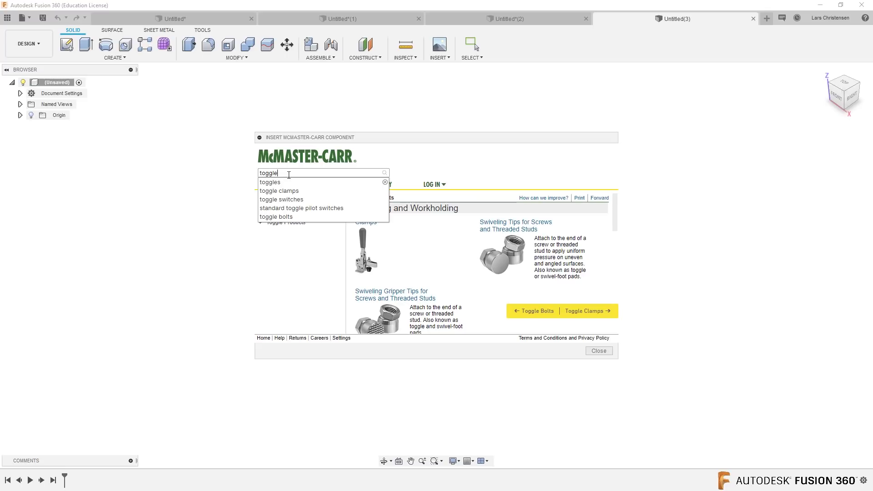
{"action": "type", "text": "bar"}
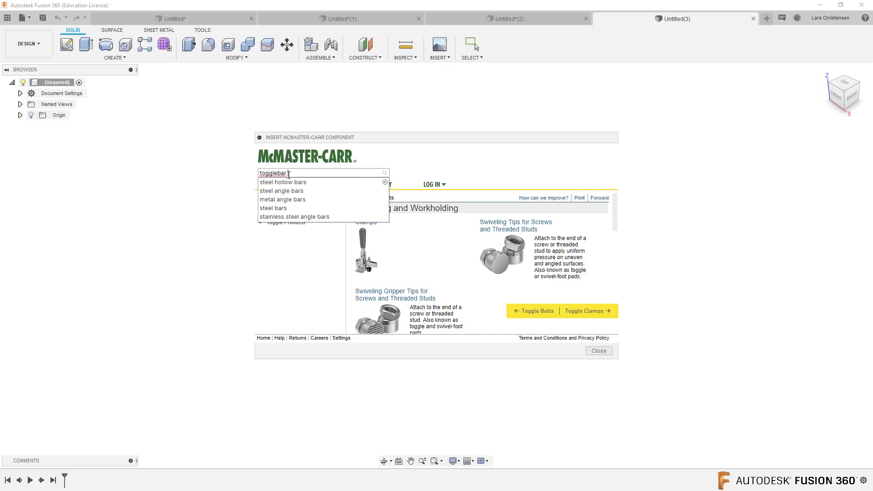
{"action": "type", "text": "destaco"}
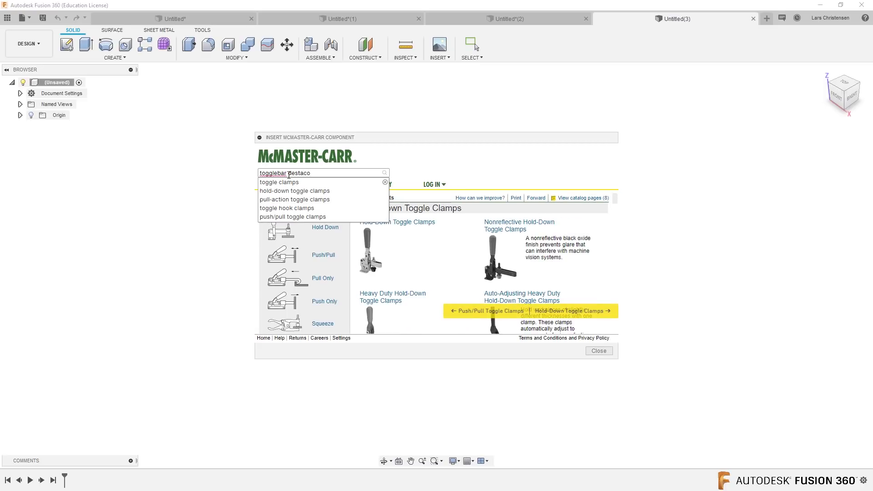
{"action": "left_click", "coordinate": [410, 236]}
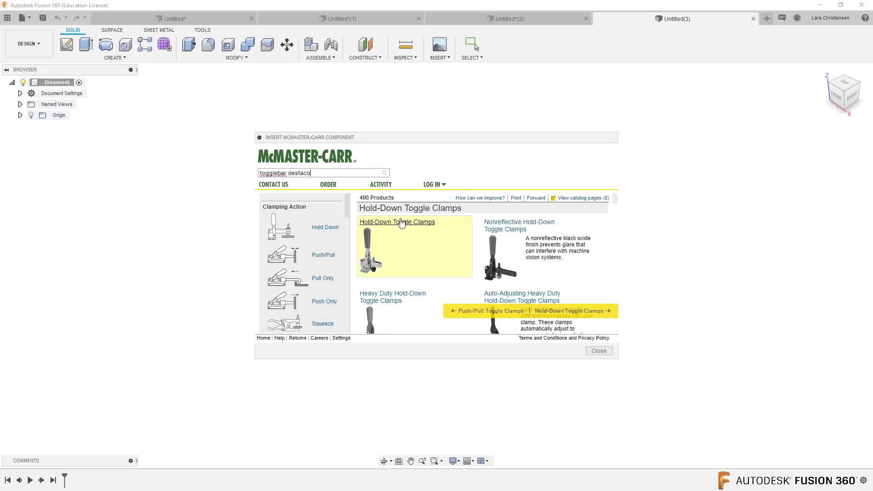
Step: Go to Hold-Down Toggle Clamps and bring up the product detail page for part 5126A24
{"action": "left_click", "coordinate": [407, 223]}
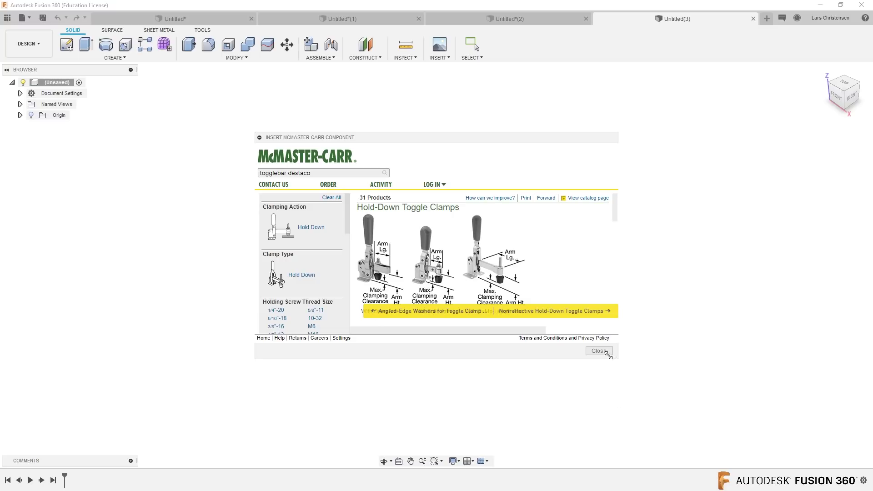
{"action": "left_click_drag", "start_coordinate": [617, 358], "coordinate": [769, 454]}
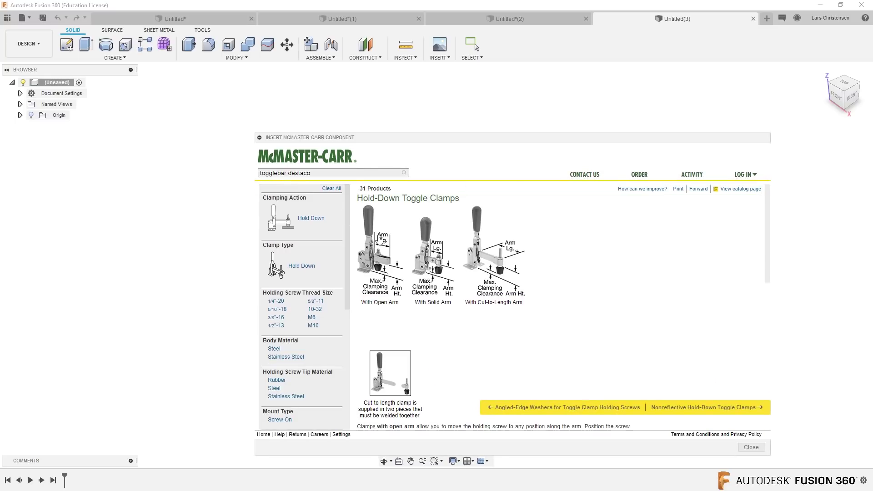
{"action": "scroll", "coordinate": [412, 260], "scroll_direction": "down", "scroll_amount": 2}
{"action": "scroll", "coordinate": [412, 259], "scroll_direction": "down", "scroll_amount": 3}
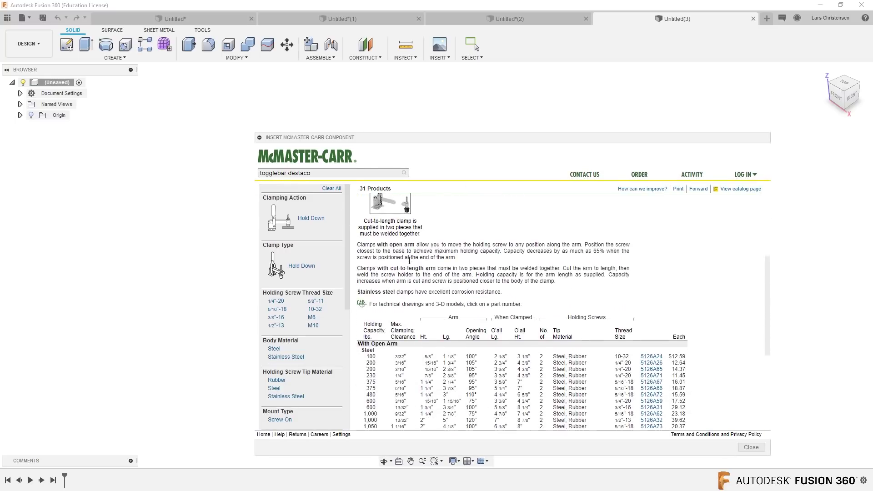
{"action": "left_click", "coordinate": [657, 357]}
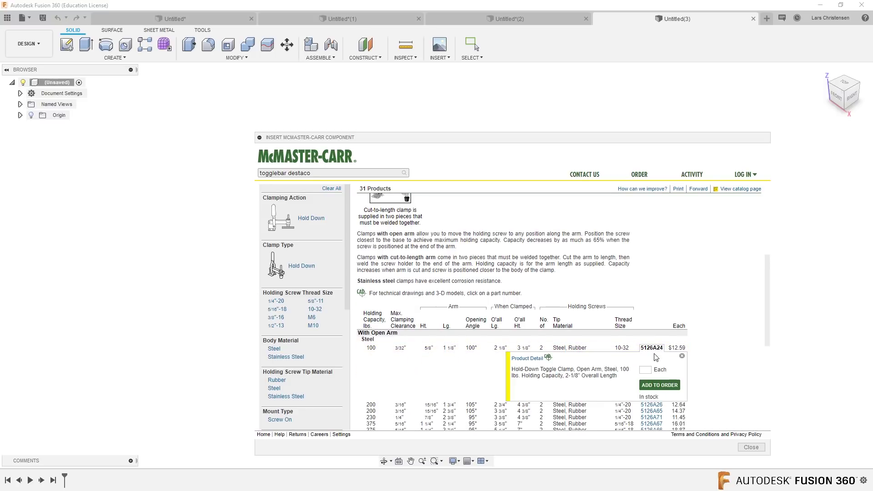
{"action": "left_click", "coordinate": [538, 359]}
Step: Insert part 5126A24 into the design as a 3-D STEP model
{"action": "scroll", "coordinate": [369, 305], "scroll_direction": "down", "scroll_amount": 3}
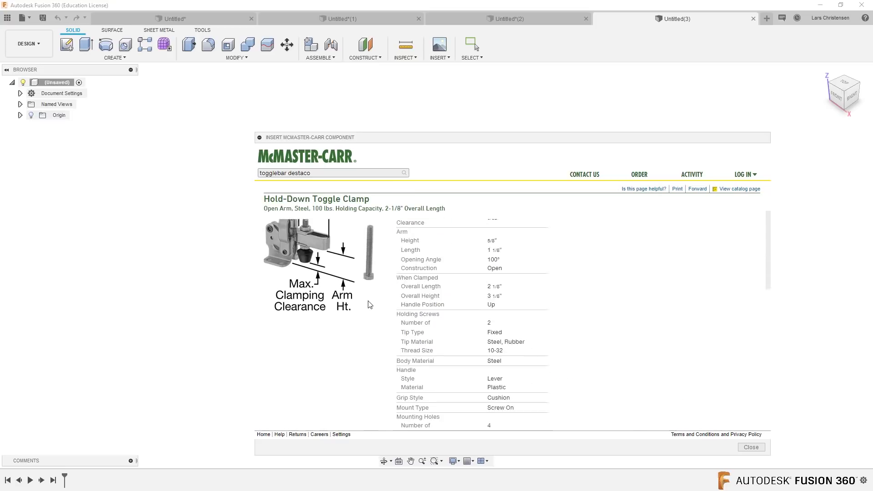
{"action": "scroll", "coordinate": [369, 305], "scroll_direction": "down", "scroll_amount": 10}
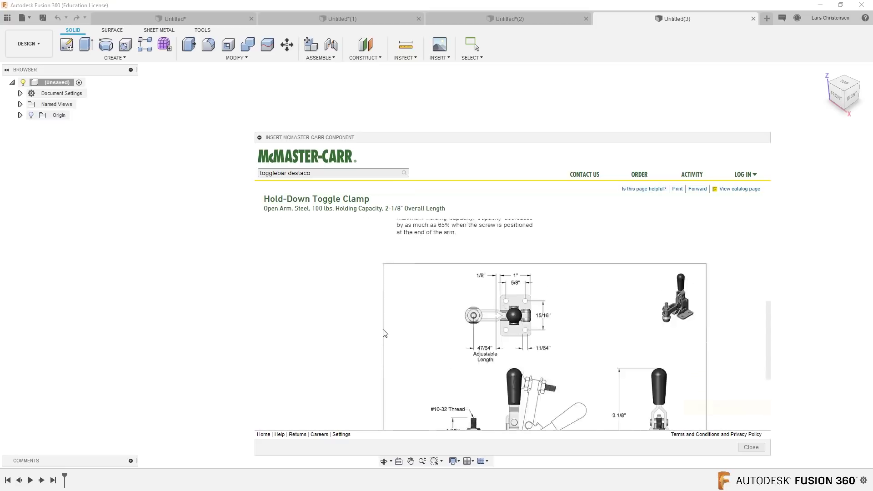
{"action": "scroll", "coordinate": [385, 333], "scroll_direction": "down", "scroll_amount": 4}
{"action": "left_click", "coordinate": [445, 382]}
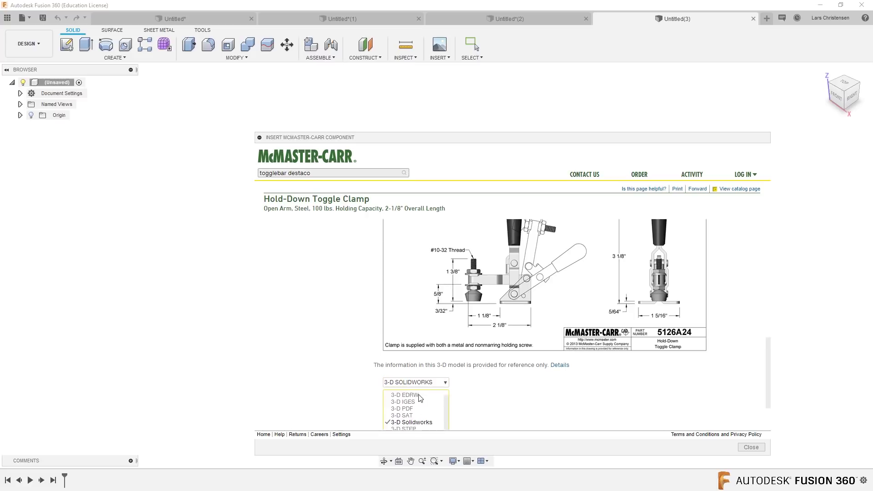
{"action": "scroll", "coordinate": [420, 399], "scroll_direction": "down", "scroll_amount": 1}
{"action": "left_click", "coordinate": [407, 417]}
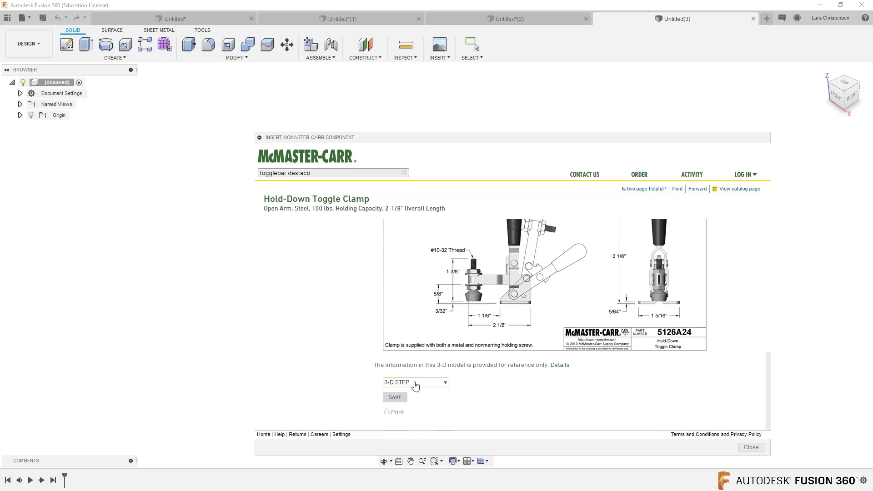
{"action": "left_click", "coordinate": [395, 397]}
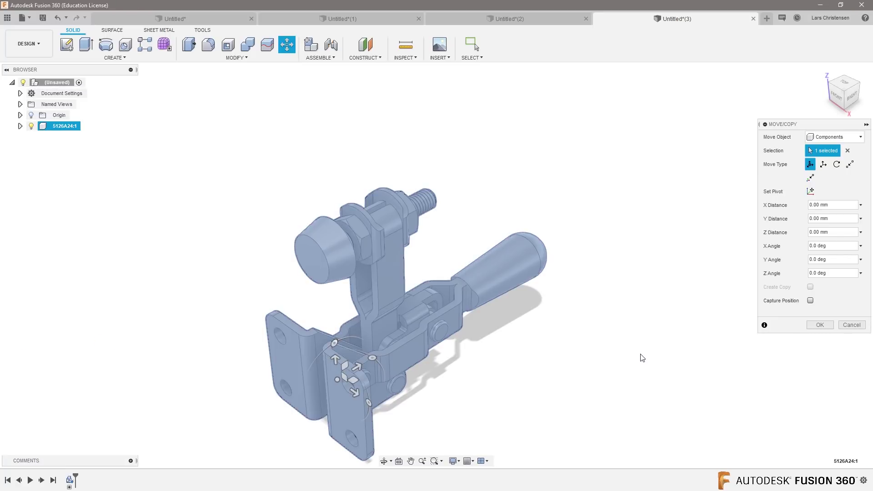
Step: Apply a 90° X-axis rotation in Move/Copy so the clamp stands upright on its base
{"action": "middle_click_drag", "start_coordinate": [642, 358], "coordinate": [438, 309], "text": "shift"}
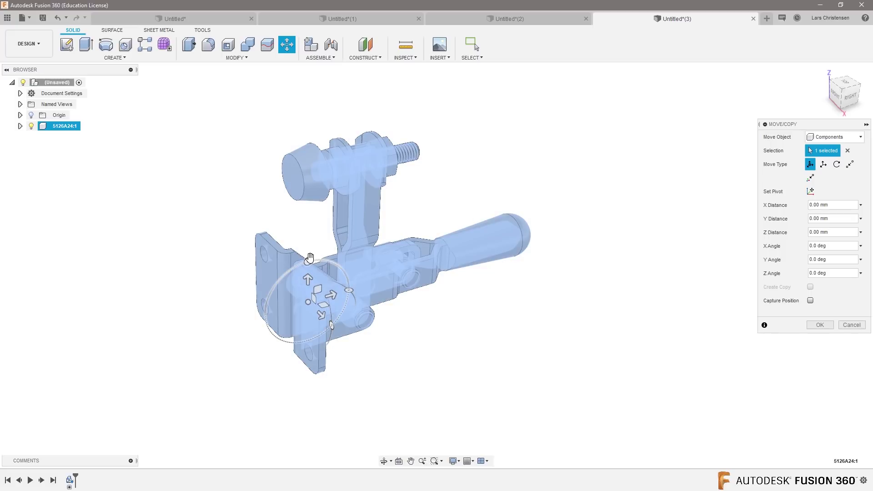
{"action": "left_click_drag", "start_coordinate": [309, 258], "coordinate": [254, 315]}
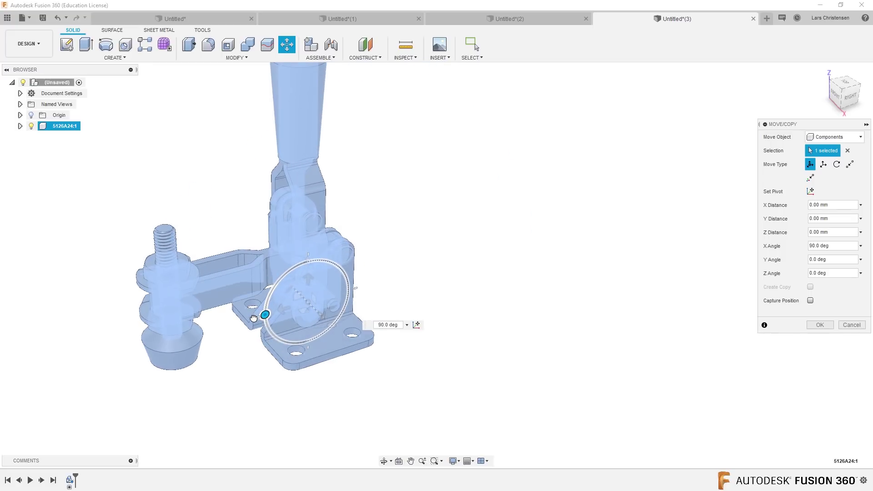
{"action": "left_click", "coordinate": [820, 324]}
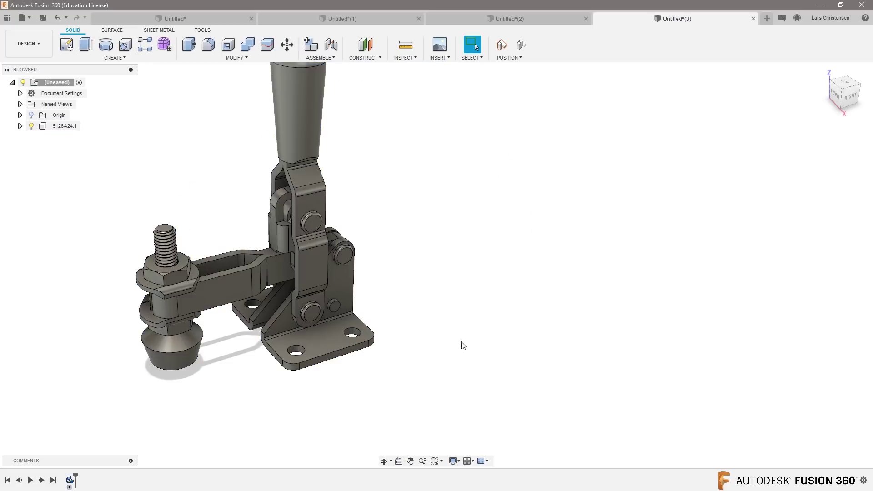
{"action": "middle_click_drag", "start_coordinate": [482, 360], "coordinate": [482, 350], "text": "shift"}
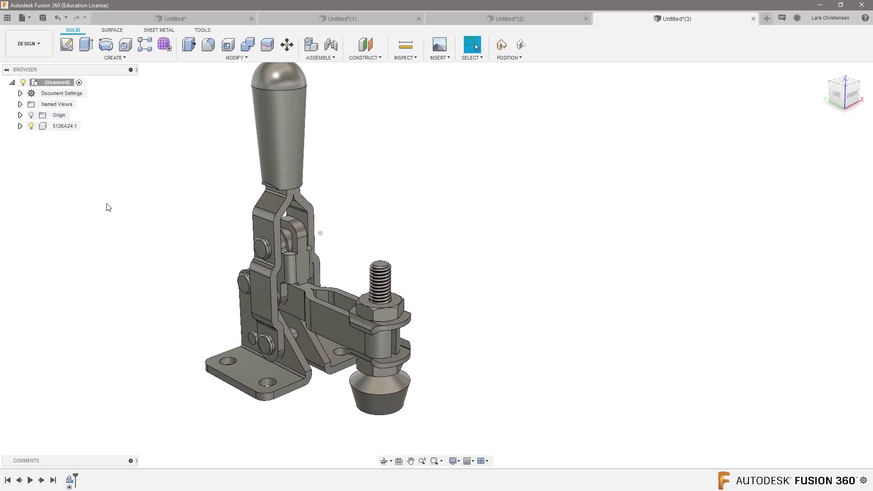
{"action": "left_click", "coordinate": [20, 126]}
{"action": "left_click", "coordinate": [28, 148]}
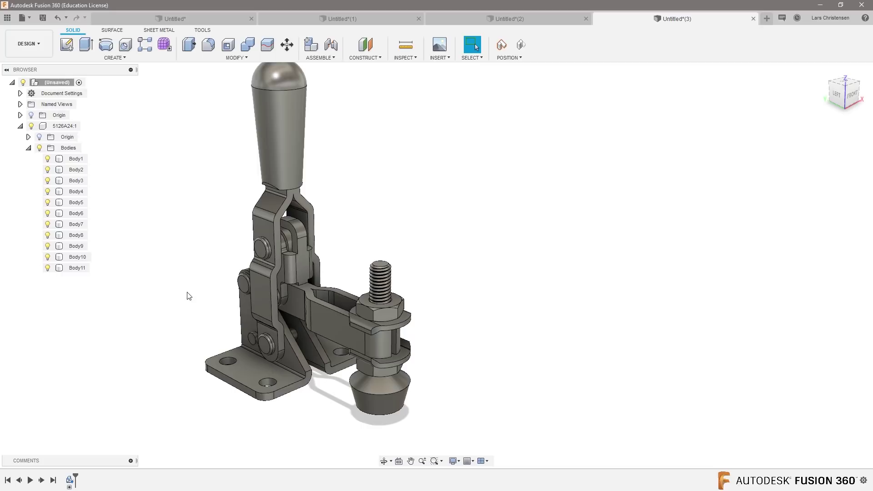
{"action": "scroll", "coordinate": [188, 295], "scroll_direction": "up", "scroll_amount": 2}
{"action": "left_click", "coordinate": [69, 159]}
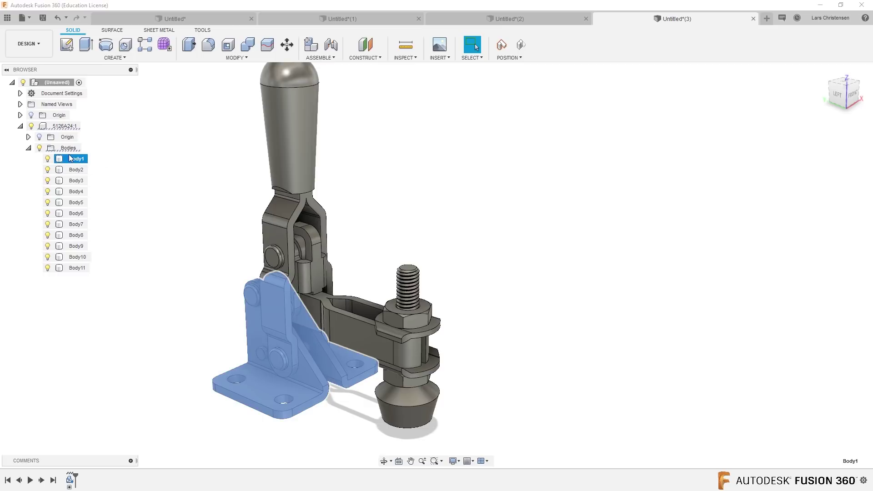
{"action": "left_click", "coordinate": [75, 183]}
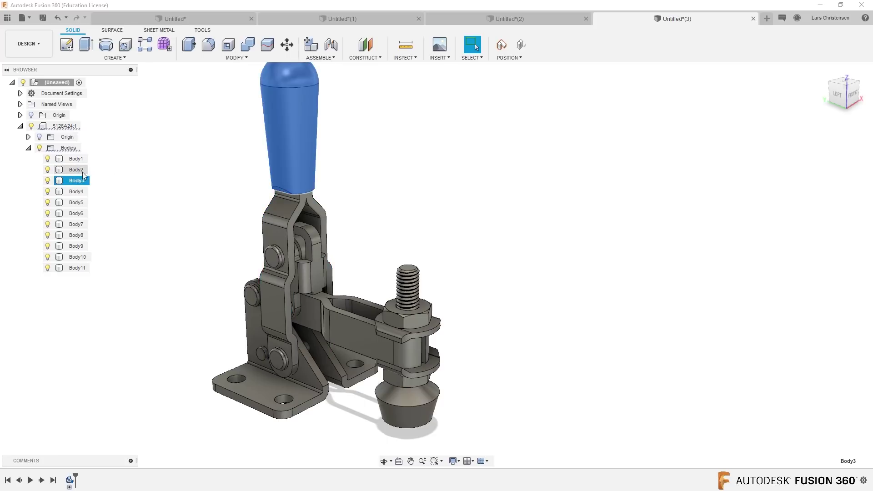
{"action": "left_click", "coordinate": [75, 195]}
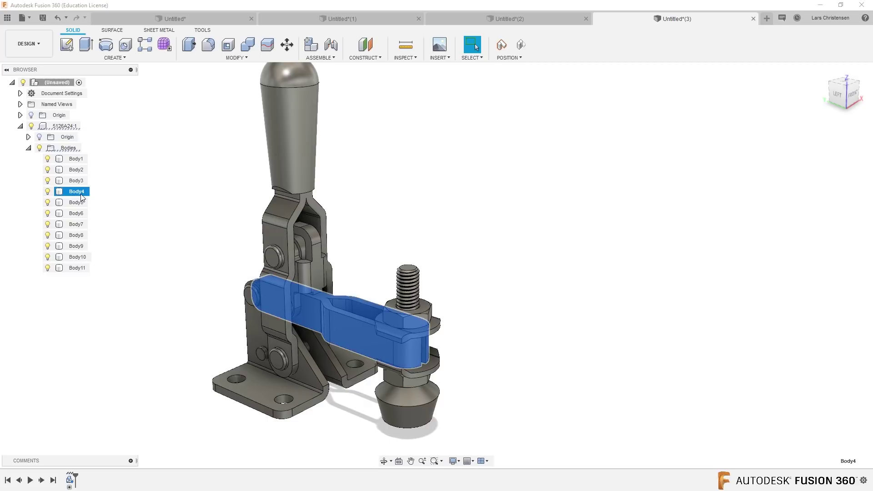
{"action": "left_click", "coordinate": [79, 205]}
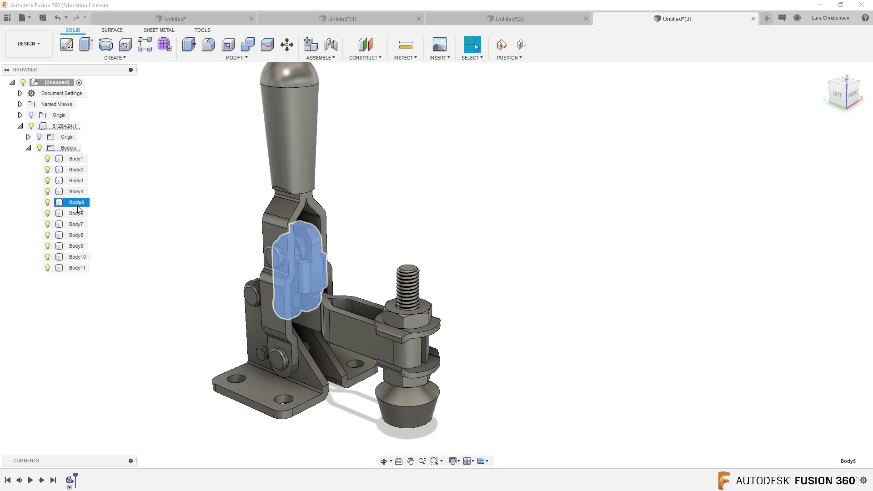
{"action": "left_click", "coordinate": [77, 213]}
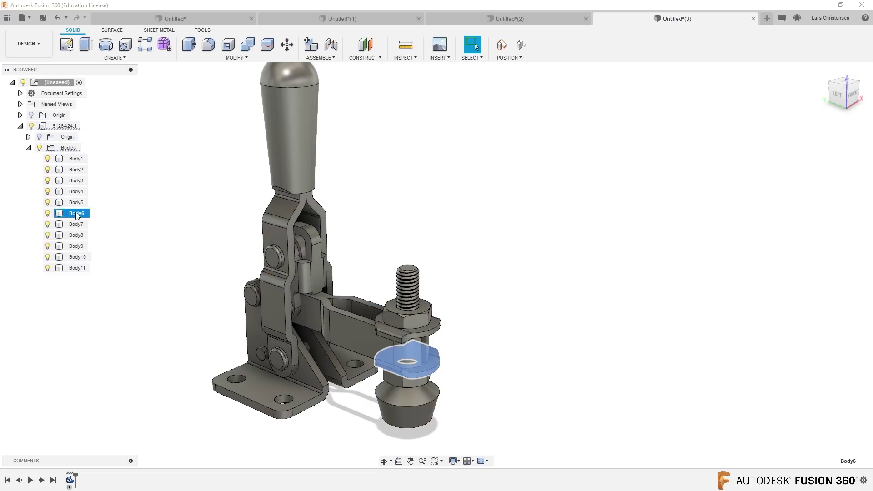
{"action": "left_click", "coordinate": [77, 225]}
{"action": "left_click", "coordinate": [77, 235]}
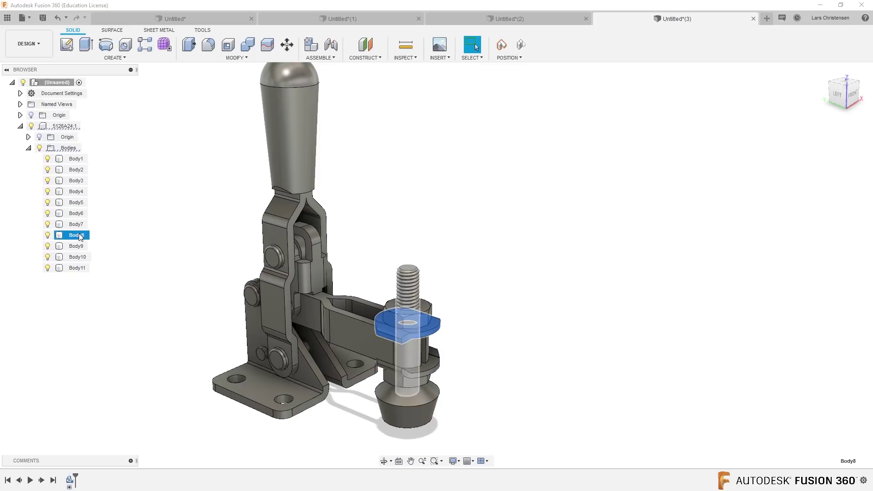
{"action": "left_click", "coordinate": [77, 246]}
{"action": "left_click", "coordinate": [78, 257]}
{"action": "left_click", "coordinate": [80, 268]}
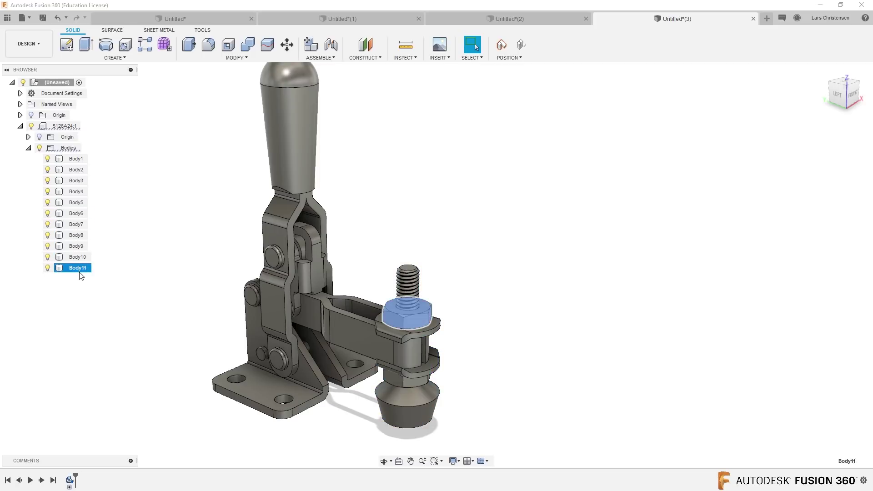
{"action": "left_click", "coordinate": [77, 213]}
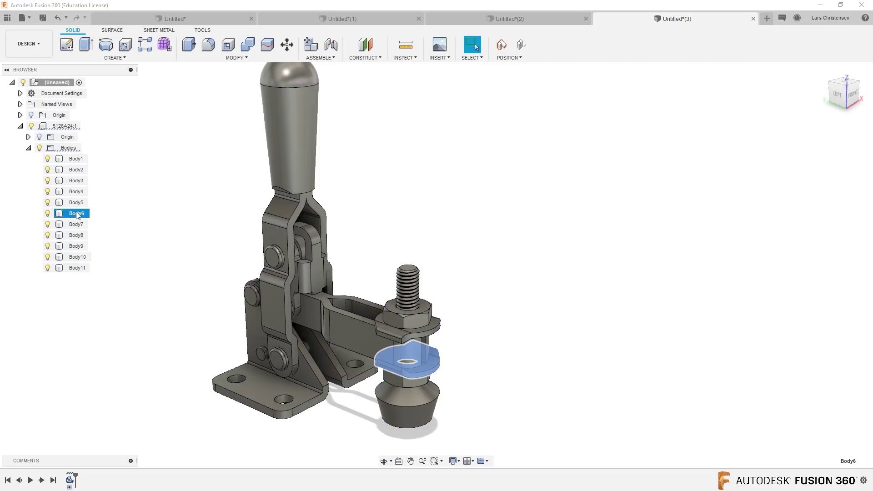
{"action": "left_click", "coordinate": [133, 191]}
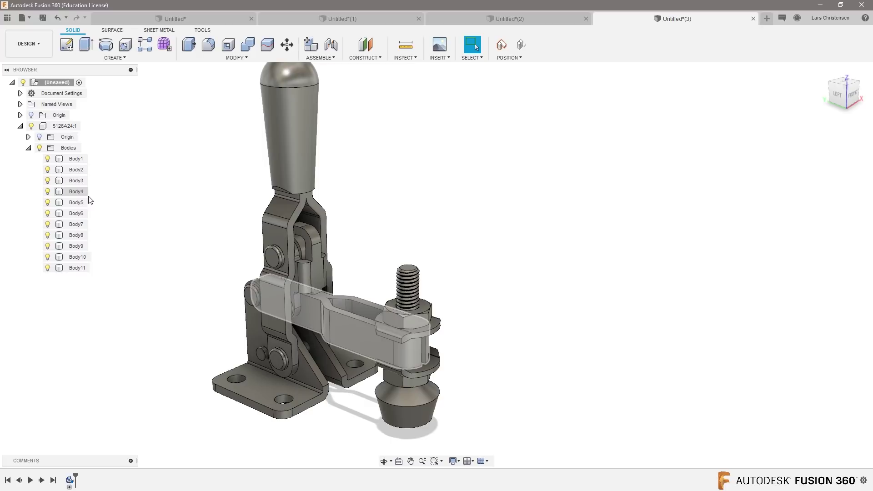
{"action": "left_click", "coordinate": [502, 46]}
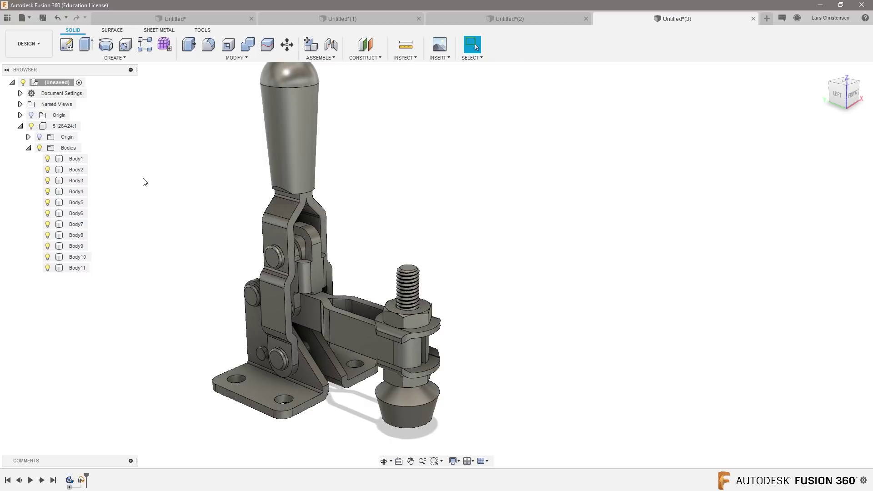
Step: Add a new component under the root and name it Bottom
{"action": "right_click", "coordinate": [56, 82]}
{"action": "left_click", "coordinate": [80, 87]}
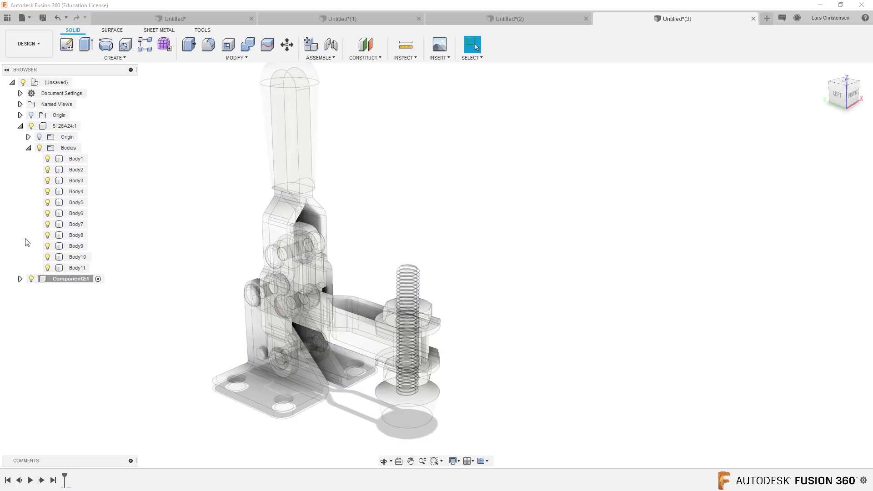
{"action": "double_click", "coordinate": [62, 278]}
{"action": "type", "text": "Bo"}
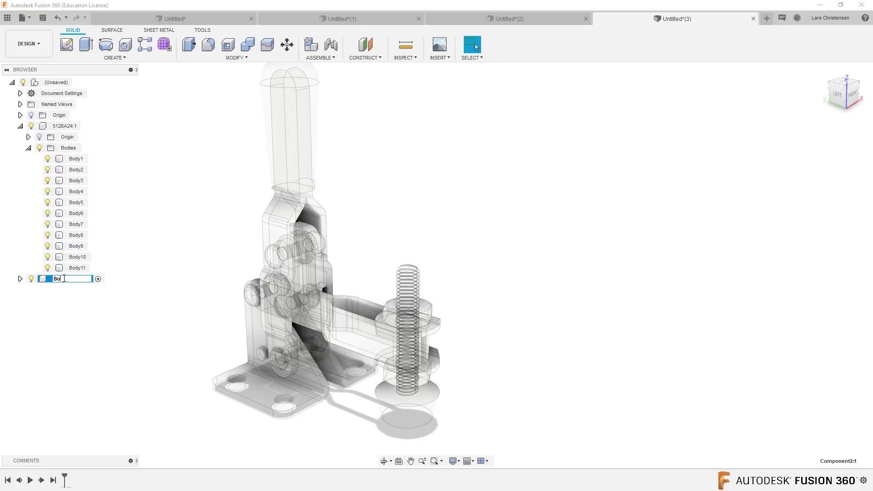
{"action": "type", "text": "ttom"}
{"action": "key", "text": "Return"}
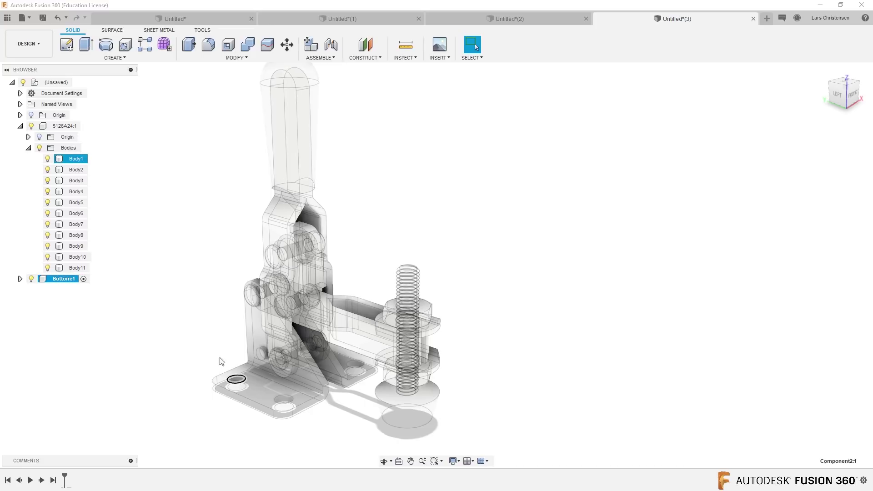
Step: Move Body1, the clamp base, into the Bottom component
{"action": "left_click", "coordinate": [73, 159]}
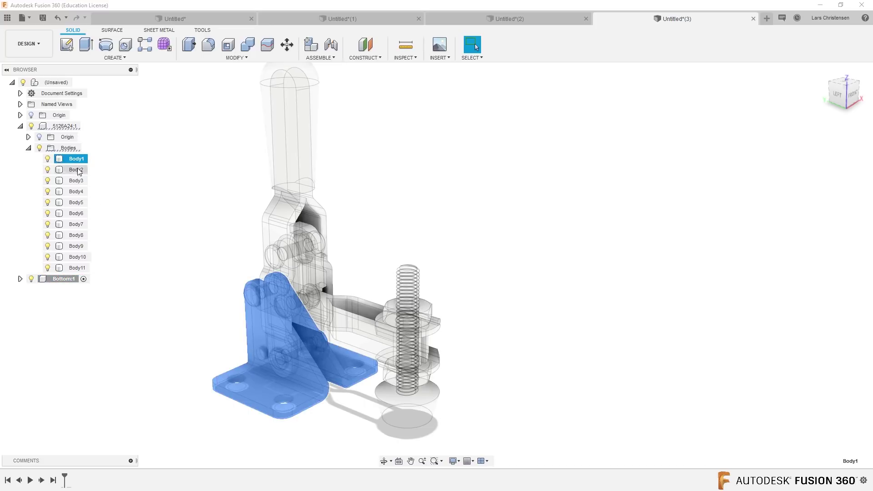
{"action": "left_click_drag", "start_coordinate": [73, 162], "coordinate": [68, 280]}
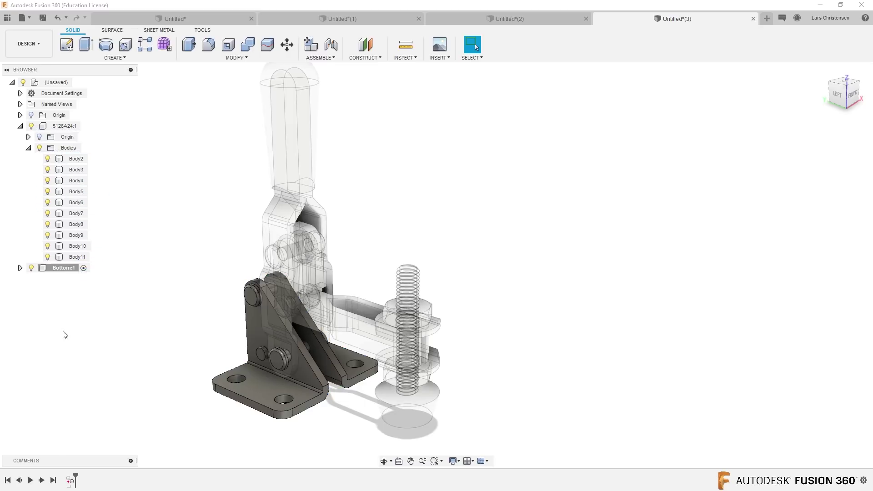
{"action": "left_click", "coordinate": [20, 268]}
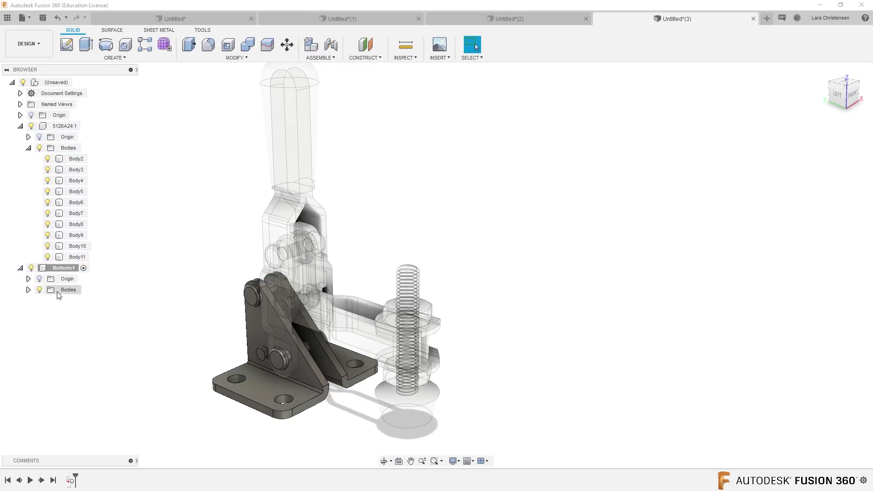
{"action": "left_click", "coordinate": [20, 268]}
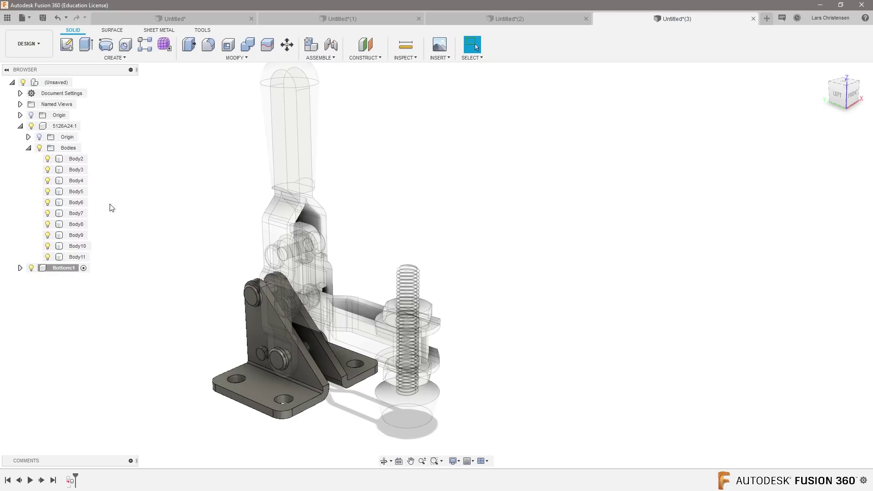
Step: Add another new component under the root and name it HAndle
{"action": "right_click", "coordinate": [53, 80]}
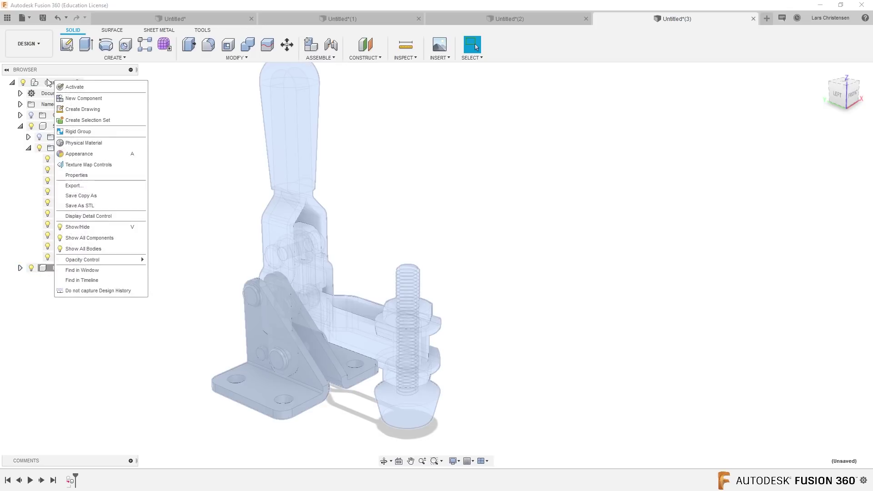
{"action": "left_click", "coordinate": [70, 99]}
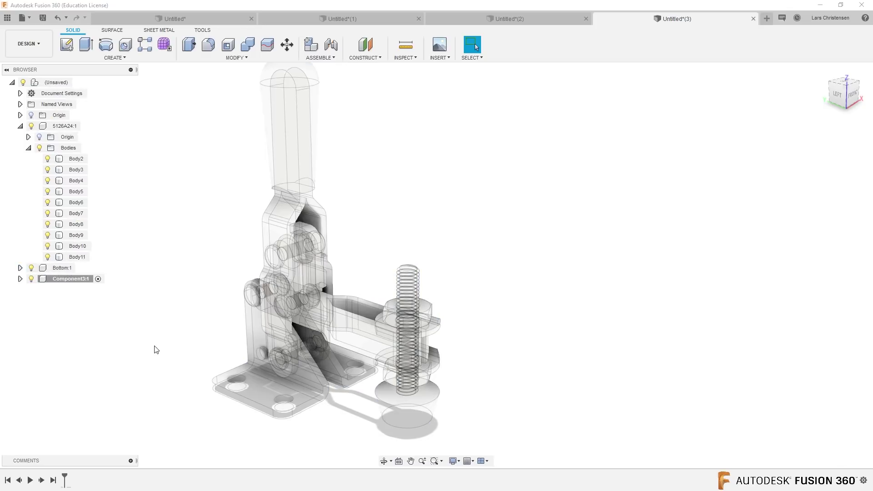
{"action": "left_click", "coordinate": [78, 281]}
{"action": "double_click", "coordinate": [77, 280]}
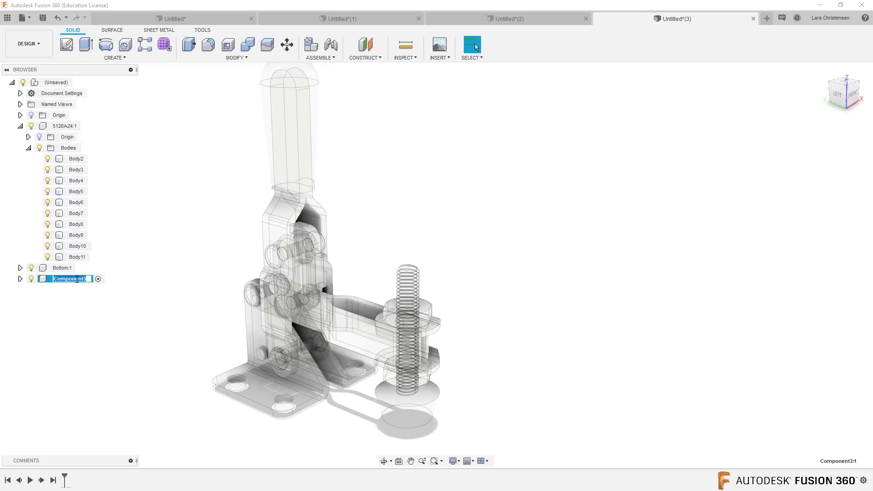
{"action": "type", "text": "HAndle"}
{"action": "key", "text": "Return"}
Step: Move Body2 and Body3 into HAndle and check each component's contents
{"action": "left_click", "coordinate": [83, 161]}
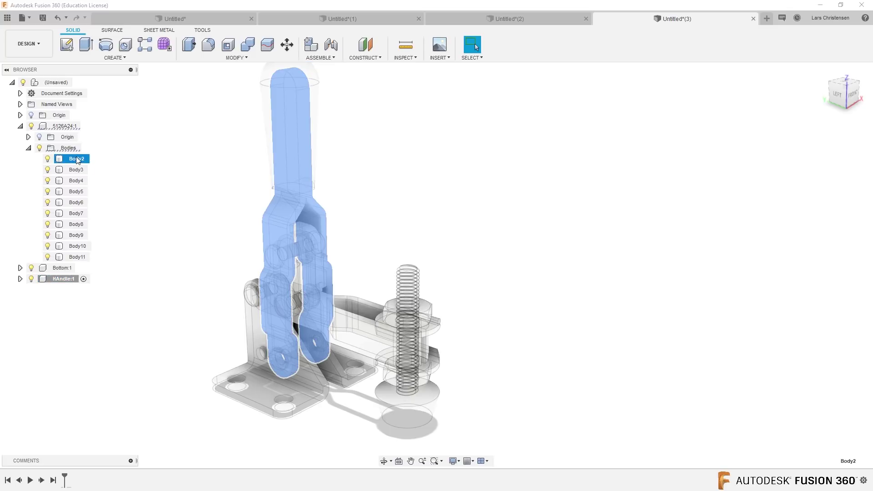
{"action": "left_click", "coordinate": [75, 170], "text": "shift"}
{"action": "left_click_drag", "start_coordinate": [74, 159], "coordinate": [63, 278]}
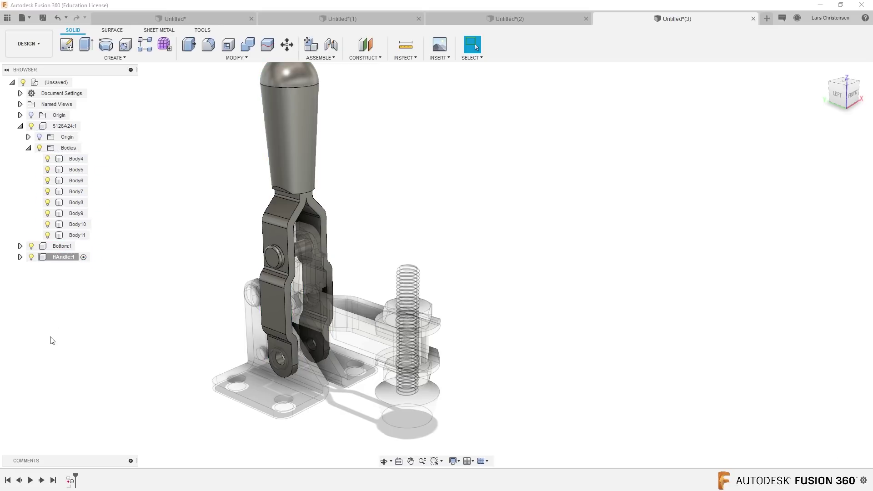
{"action": "left_click", "coordinate": [68, 245]}
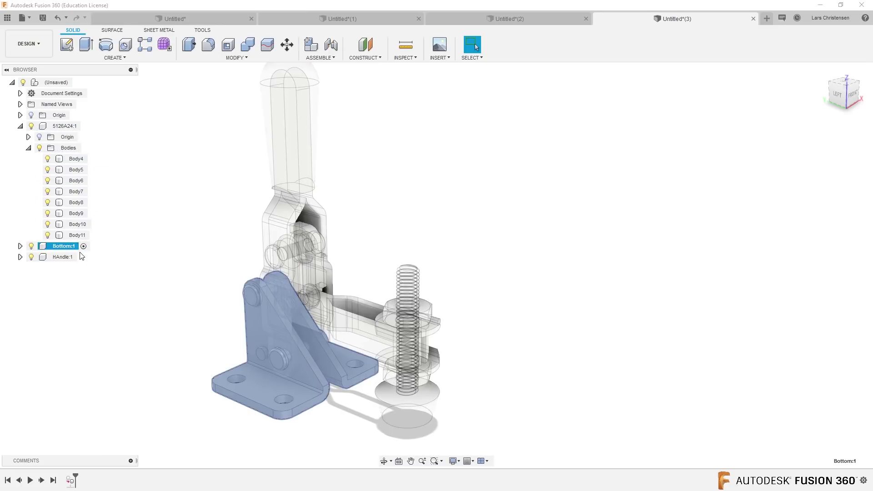
{"action": "left_click", "coordinate": [63, 257]}
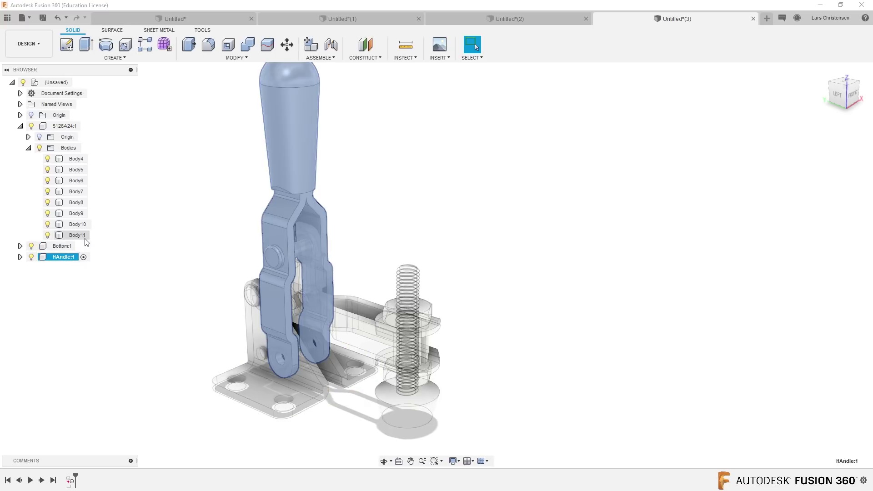
{"action": "left_click", "coordinate": [66, 283]}
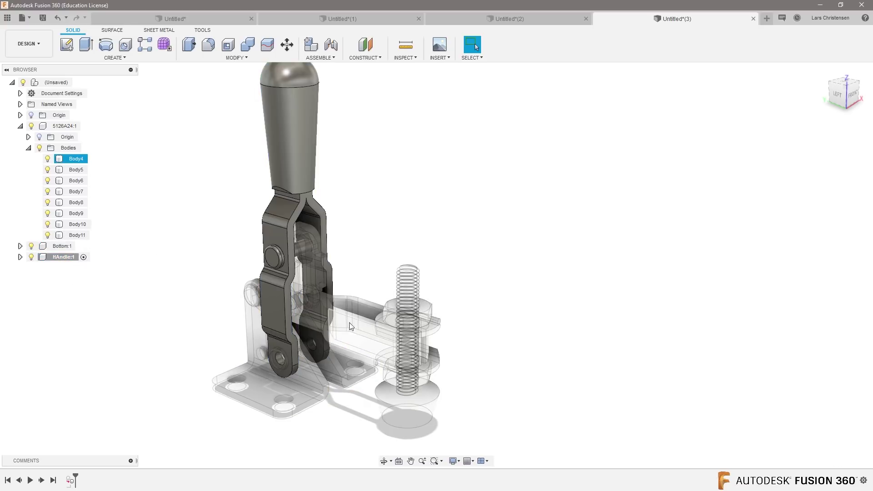
{"action": "left_click", "coordinate": [97, 158]}
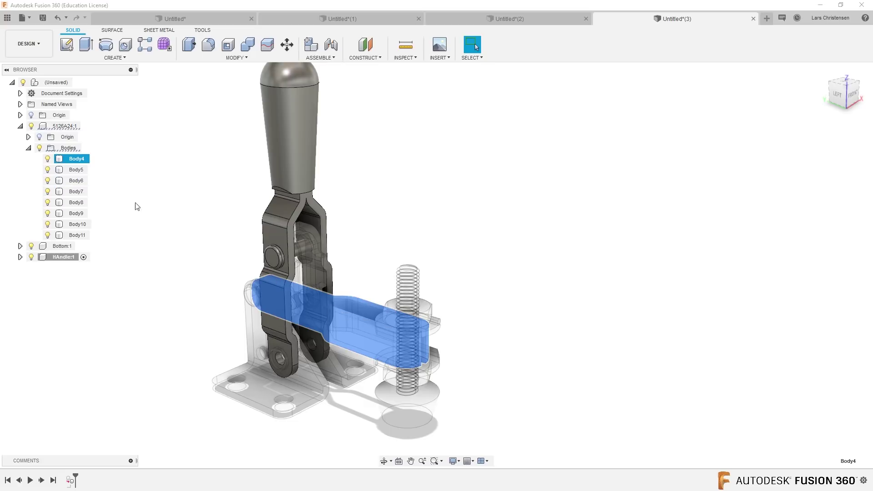
Step: Create a Level component, cancelling a stray extrude, and move Body4 into it
{"action": "right_click", "coordinate": [48, 83]}
{"action": "left_click", "coordinate": [75, 104]}
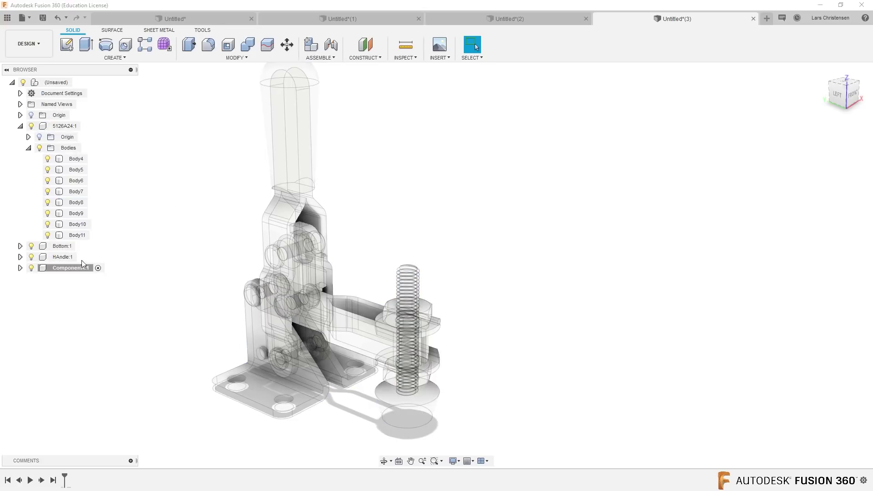
{"action": "left_click", "coordinate": [73, 269]}
{"action": "key", "text": "e"}
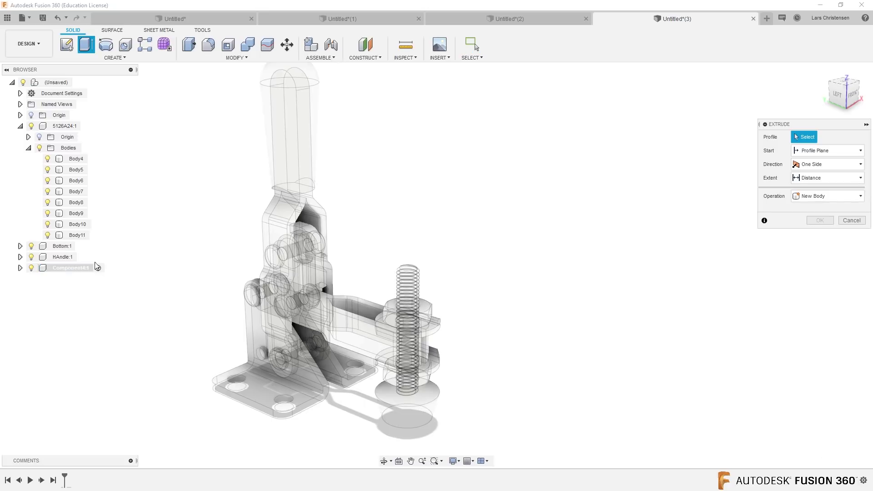
{"action": "left_click", "coordinate": [852, 221]}
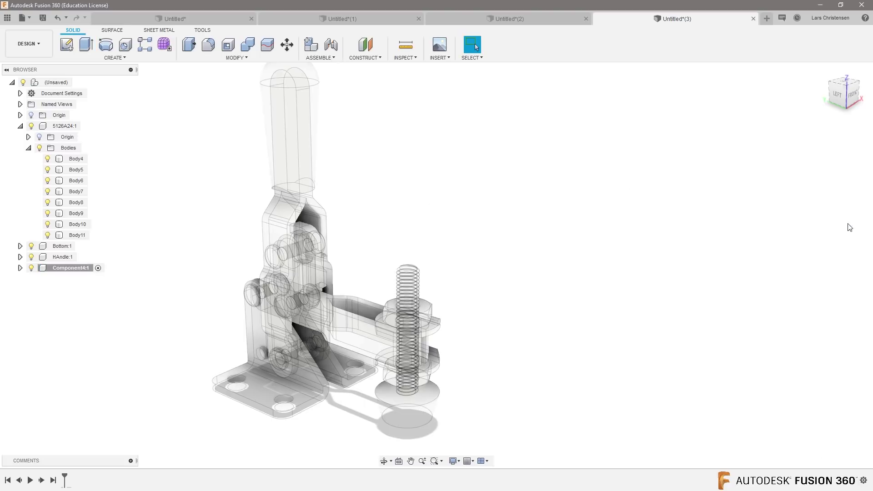
{"action": "left_click", "coordinate": [72, 269]}
{"action": "double_click", "coordinate": [71, 269]}
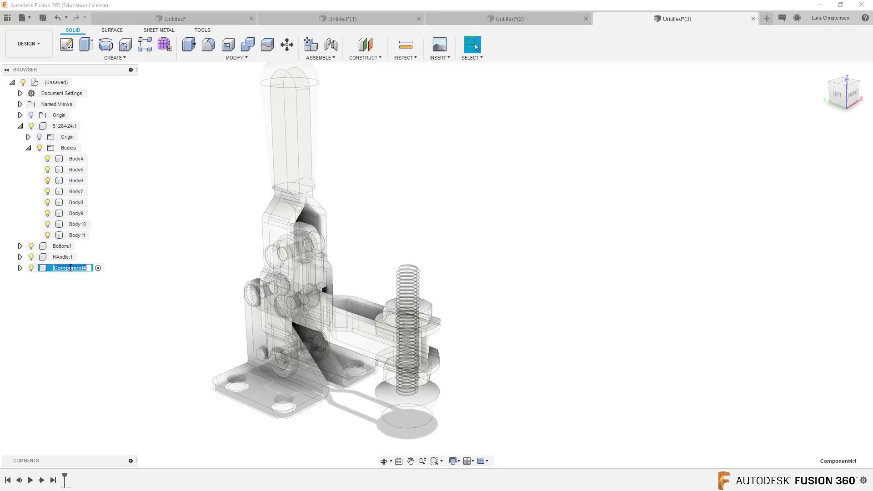
{"action": "type", "text": "Level"}
{"action": "key", "text": "Return"}
{"action": "left_click_drag", "start_coordinate": [75, 158], "coordinate": [62, 267]}
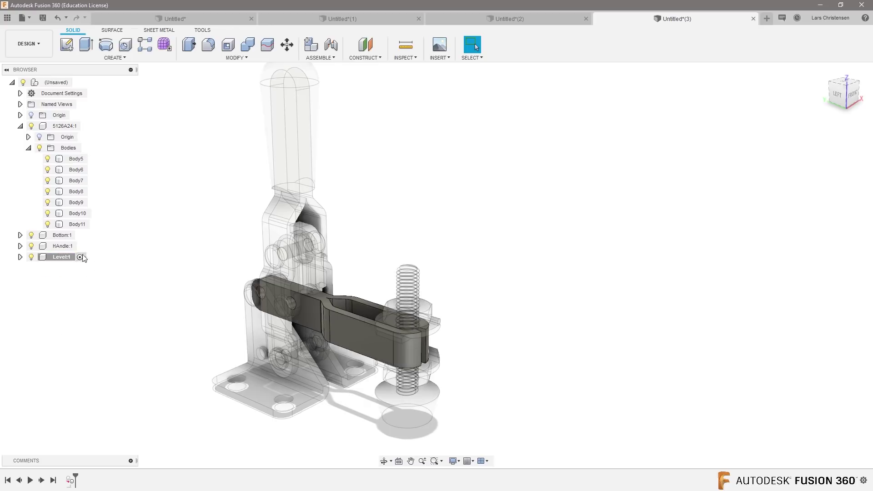
{"action": "left_click", "coordinate": [58, 235]}
Step: Hide the remaining loose Bodies folder and reactivate the top-level design
{"action": "left_click", "coordinate": [39, 152]}
{"action": "left_click", "coordinate": [39, 148]}
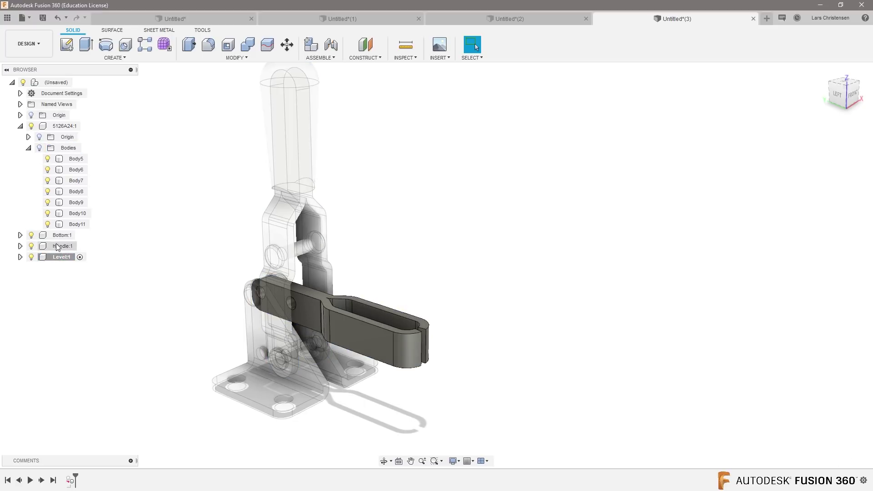
{"action": "left_click", "coordinate": [78, 82]}
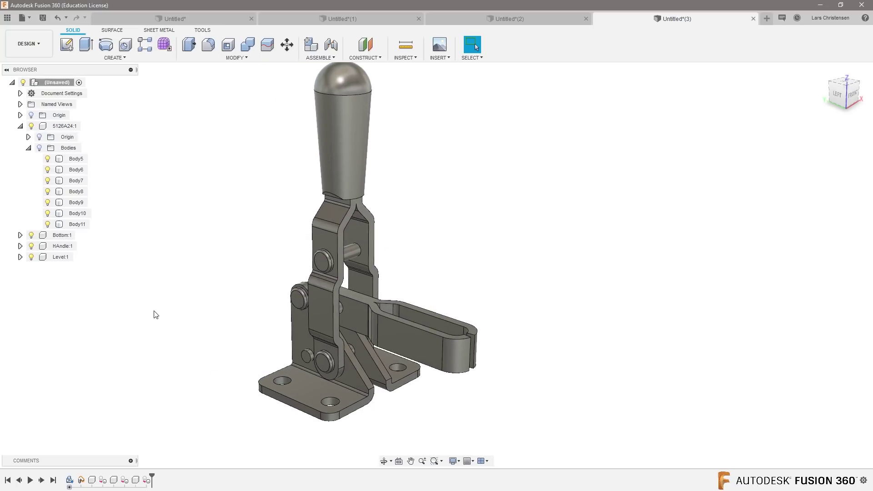
Step: Drag the base to test the motion, then undo to restore the original pose
{"action": "left_click_drag", "start_coordinate": [268, 391], "coordinate": [179, 362]}
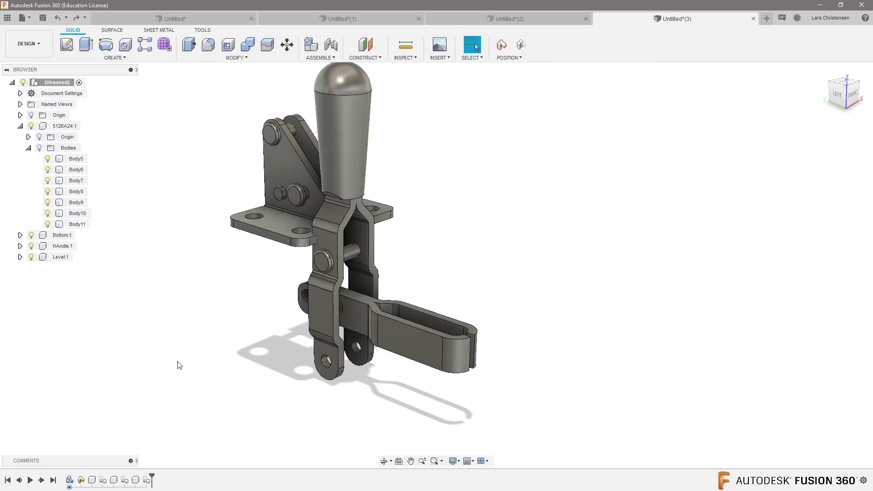
{"action": "key", "text": "ctrl+z"}
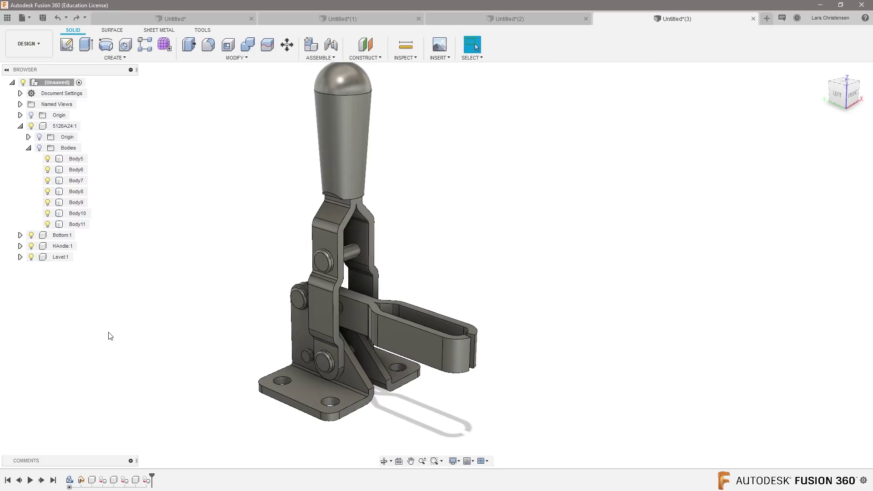
{"action": "right_click", "coordinate": [63, 236]}
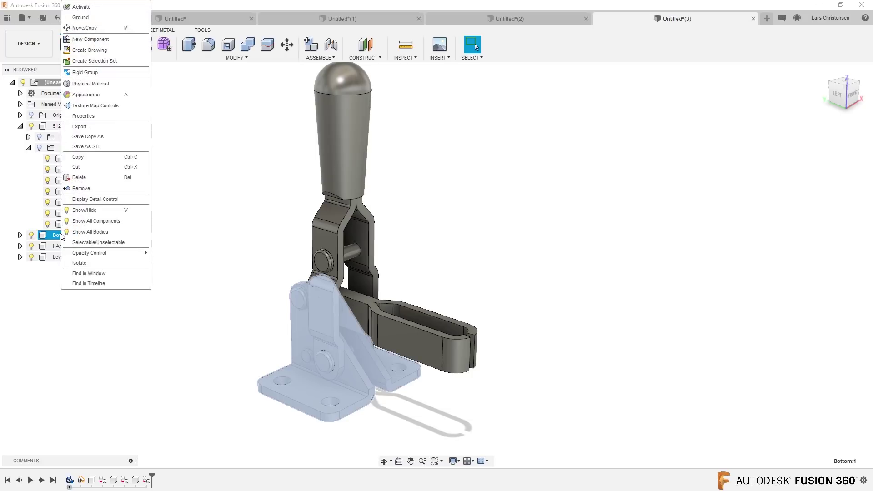
{"action": "left_click", "coordinate": [91, 18]}
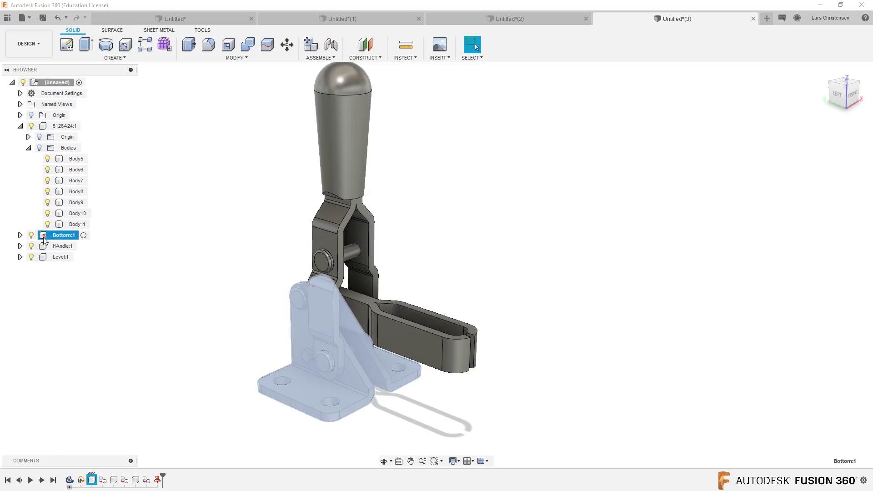
{"action": "left_click", "coordinate": [170, 364]}
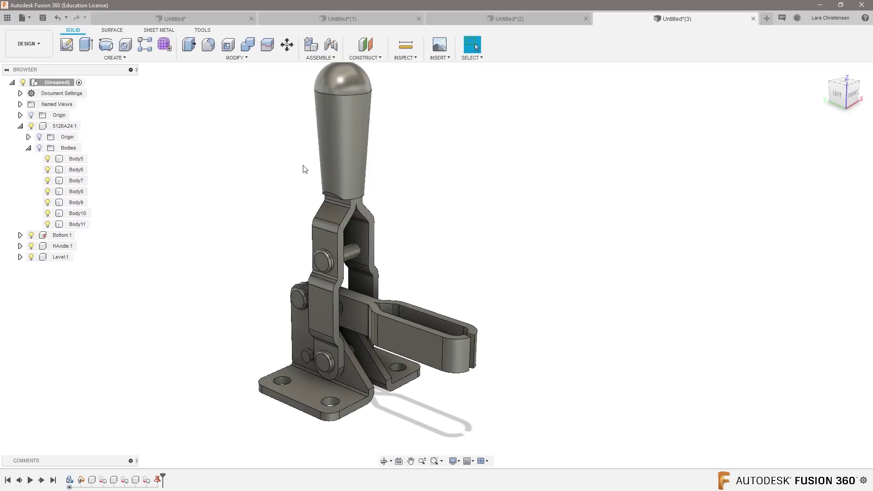
{"action": "left_click_drag", "start_coordinate": [326, 155], "coordinate": [179, 114]}
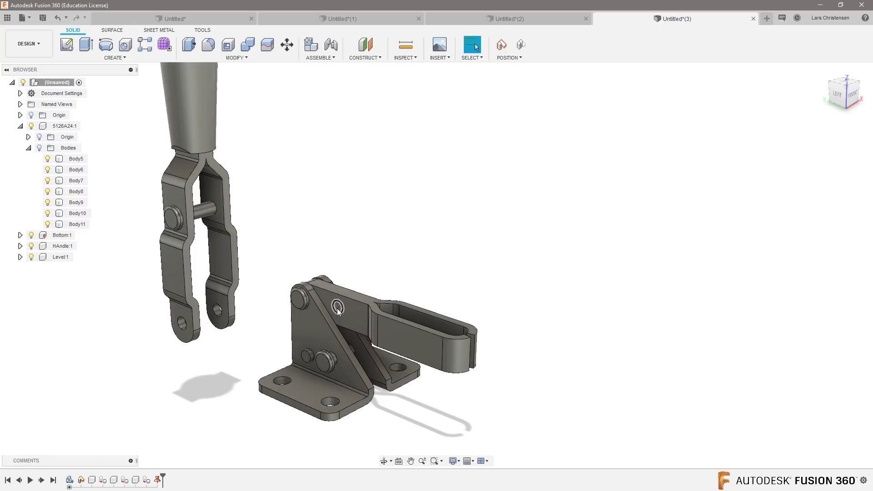
{"action": "left_click_drag", "start_coordinate": [338, 311], "coordinate": [531, 217]}
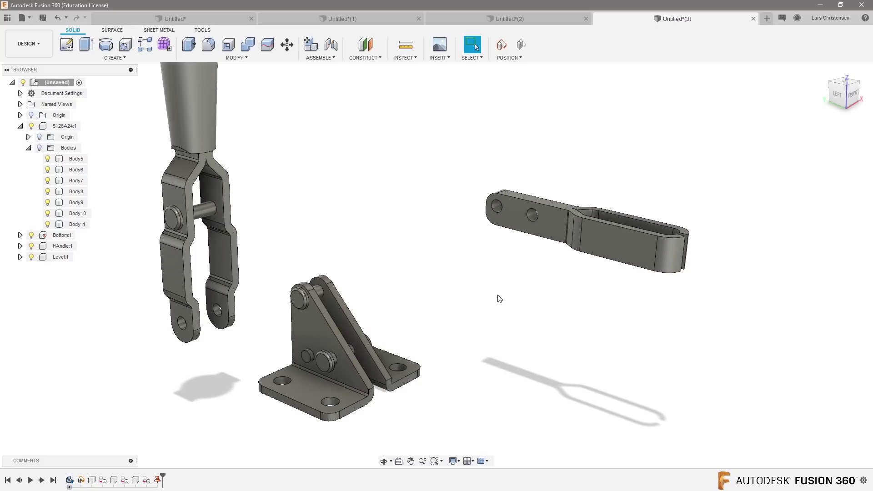
{"action": "key", "text": "ctrl+z"}
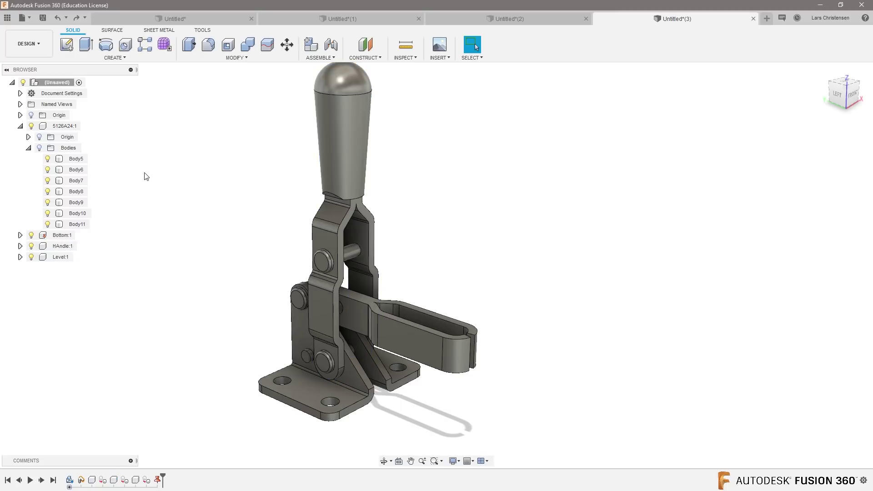
Step: Start the As-built Joint command from the ASSEMBLE menu
{"action": "left_click", "coordinate": [320, 58]}
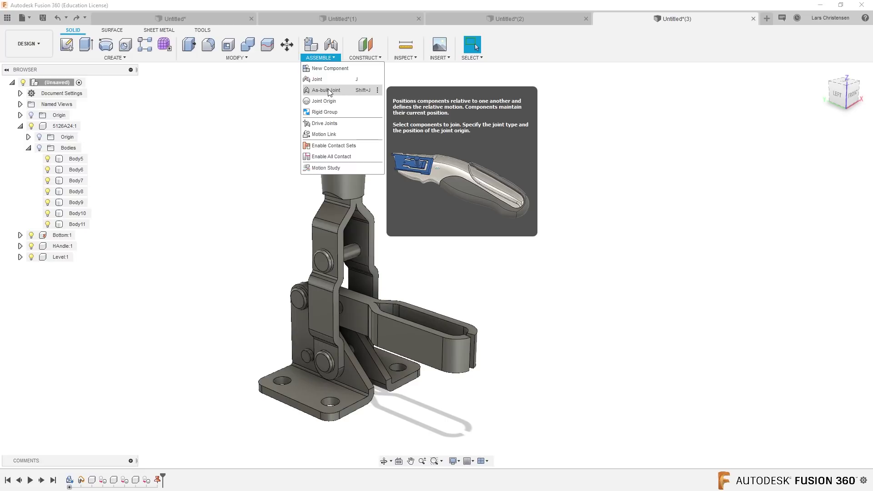
{"action": "left_click", "coordinate": [236, 57]}
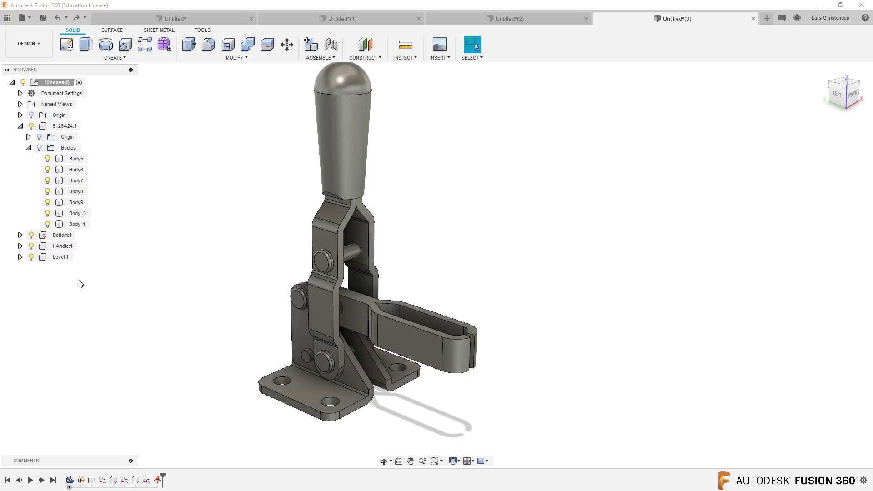
{"action": "left_click", "coordinate": [327, 58]}
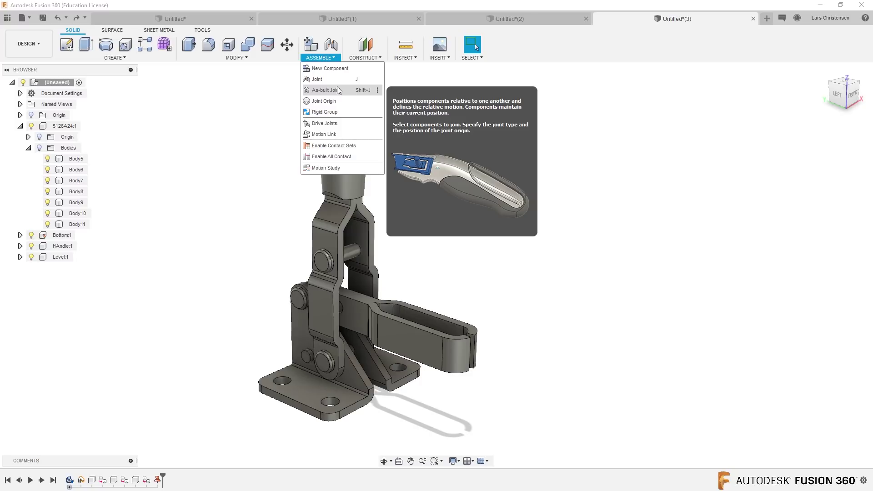
{"action": "left_click", "coordinate": [329, 90]}
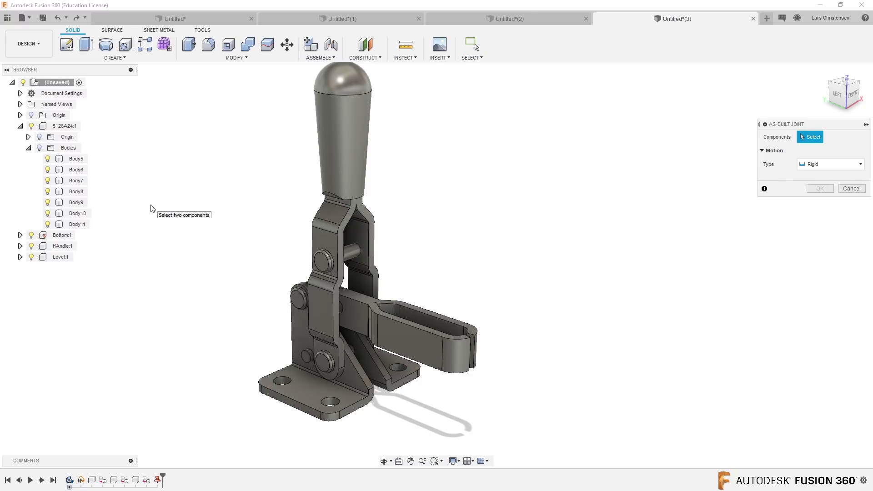
Step: Cancel the first joint attempt and restart the as-built joint
{"action": "left_click", "coordinate": [317, 396]}
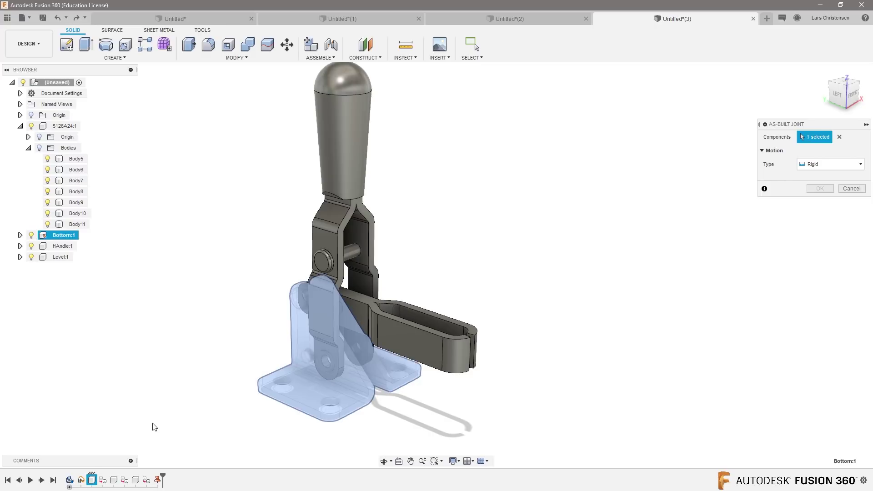
{"action": "left_click", "coordinate": [852, 190]}
{"action": "left_click", "coordinate": [320, 58]}
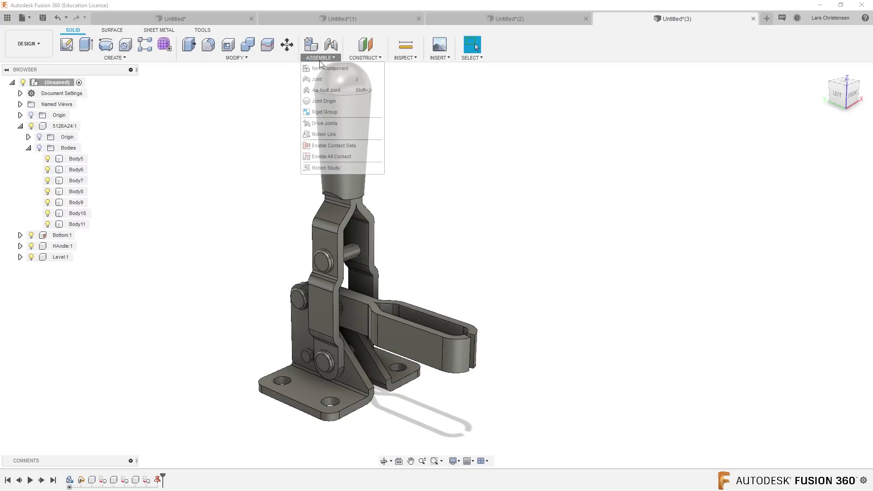
{"action": "left_click", "coordinate": [329, 92]}
Step: Join HAndle to Bottom with a revolute as-built joint at the lower pivot pin
{"action": "left_click", "coordinate": [326, 214]}
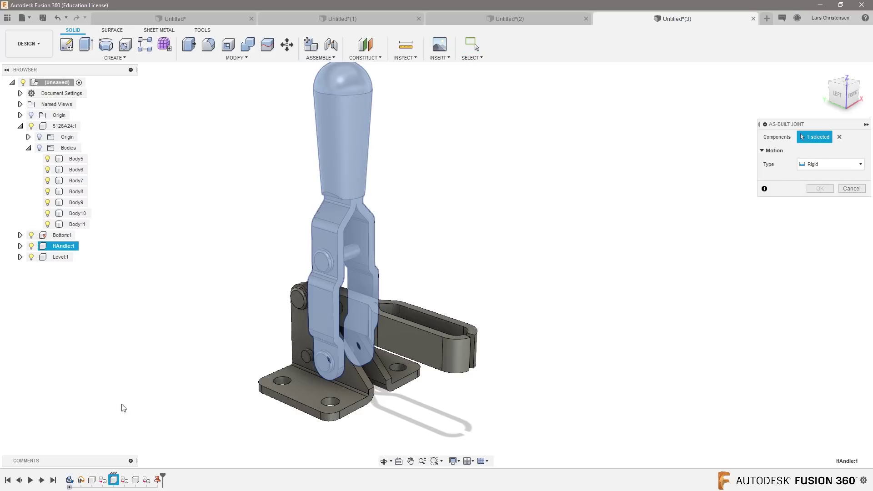
{"action": "left_click", "coordinate": [301, 397]}
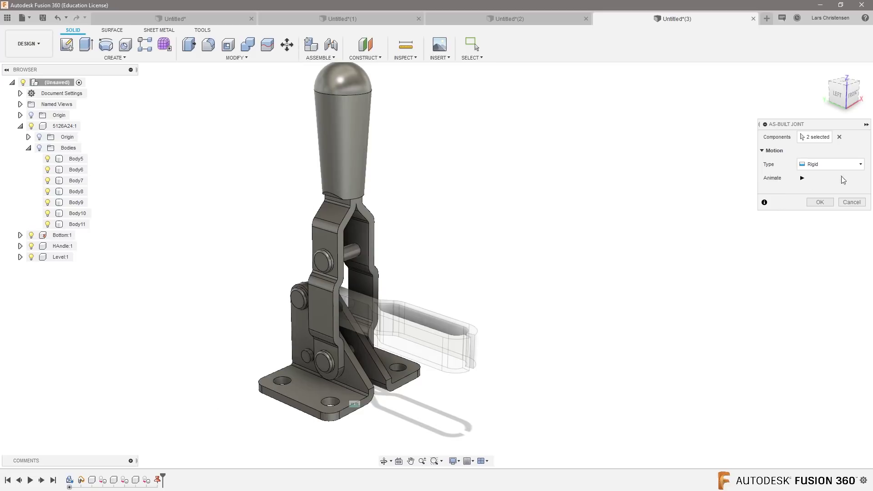
{"action": "left_click", "coordinate": [859, 166]}
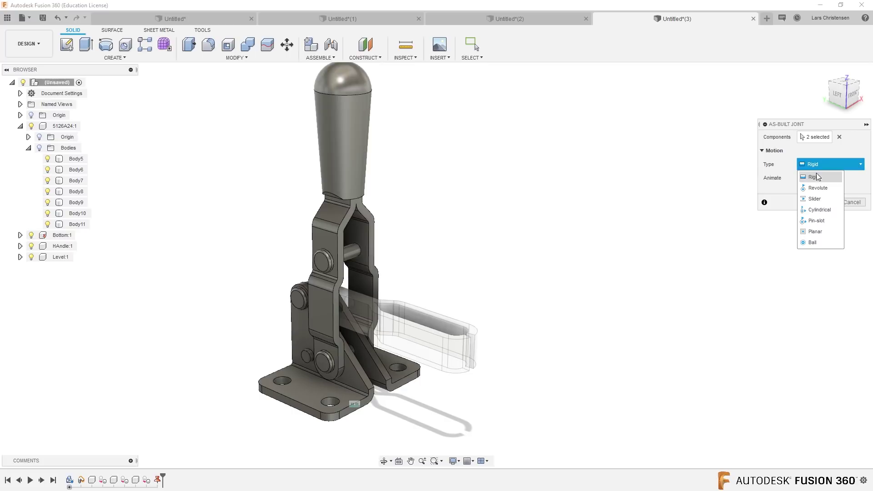
{"action": "left_click", "coordinate": [818, 188]}
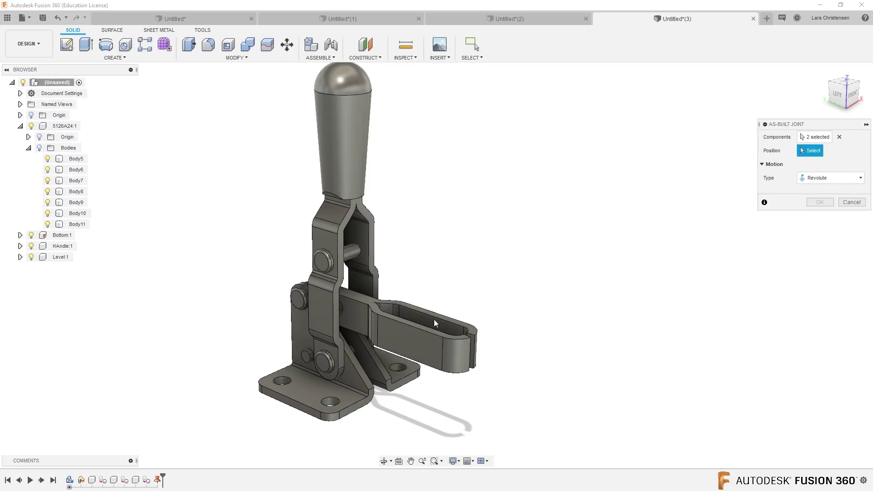
{"action": "left_click", "coordinate": [326, 364]}
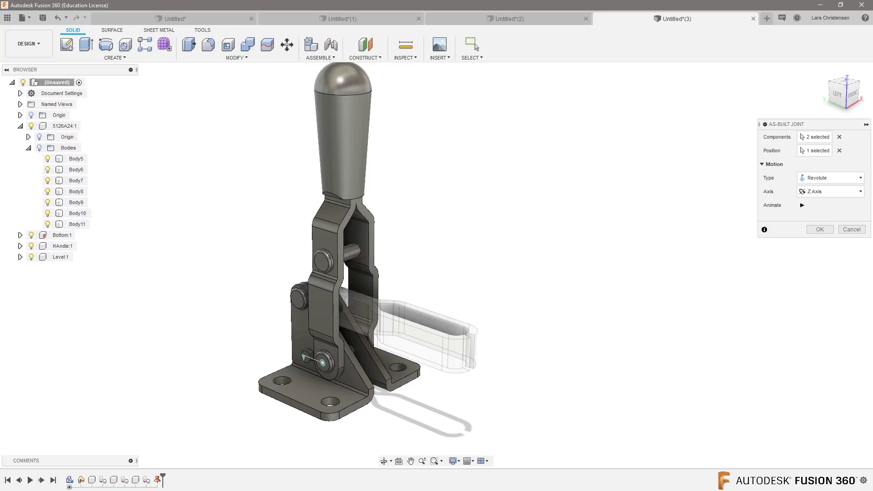
{"action": "left_click", "coordinate": [820, 229]}
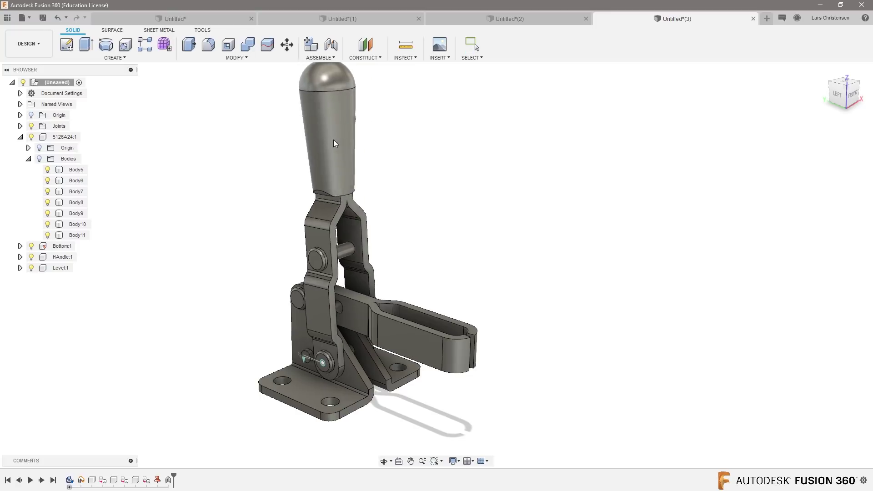
Step: Swing the handle to test the joint, then restore the clamp to its upright pose
{"action": "left_click_drag", "start_coordinate": [334, 144], "coordinate": [268, 174]}
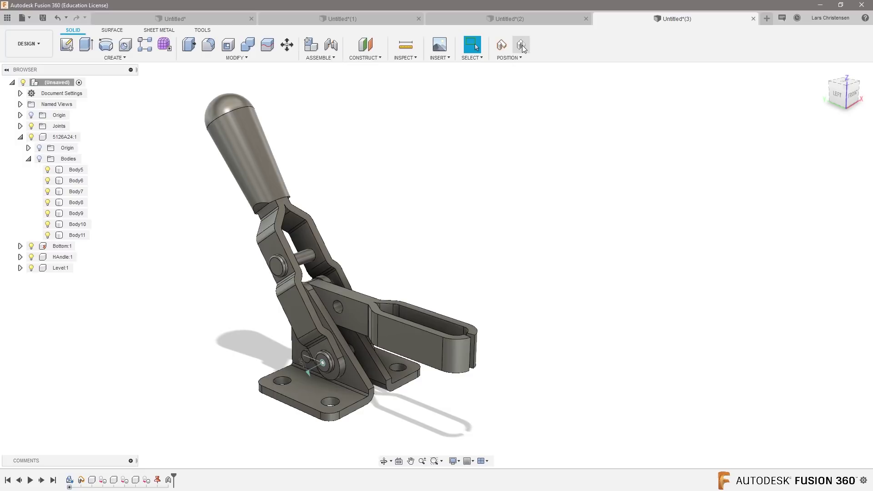
{"action": "left_click", "coordinate": [521, 45]}
{"action": "left_click_drag", "start_coordinate": [427, 360], "coordinate": [753, 320]}
{"action": "key", "text": "ctrl+z"}
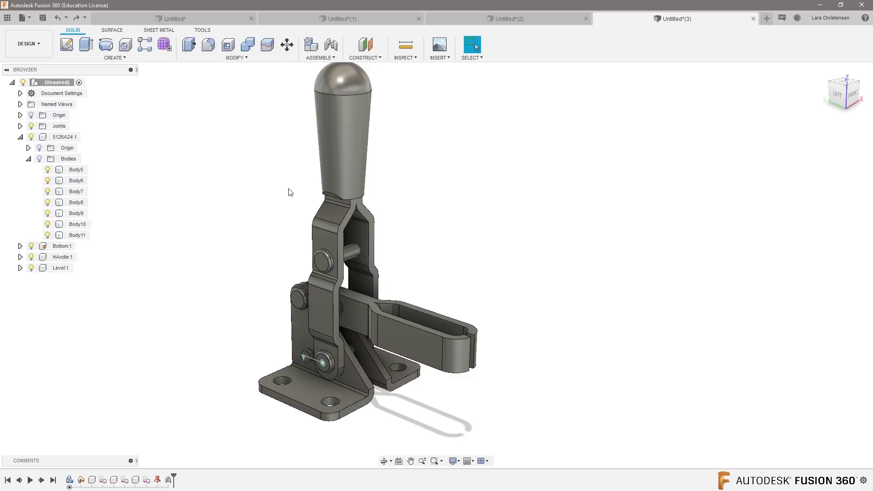
{"action": "left_click", "coordinate": [316, 59]}
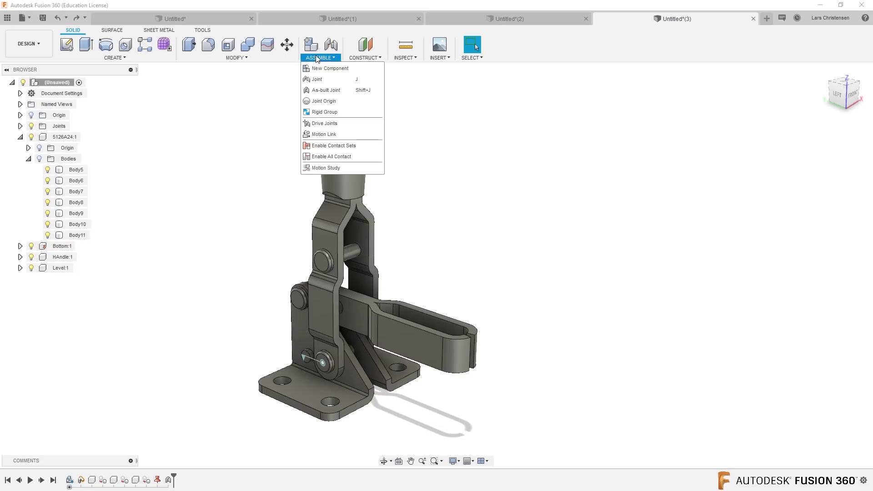
Step: Add a revolute as-built joint between the Level arm and Bottom, positioned on the upper pivot pin
{"action": "left_click", "coordinate": [318, 90]}
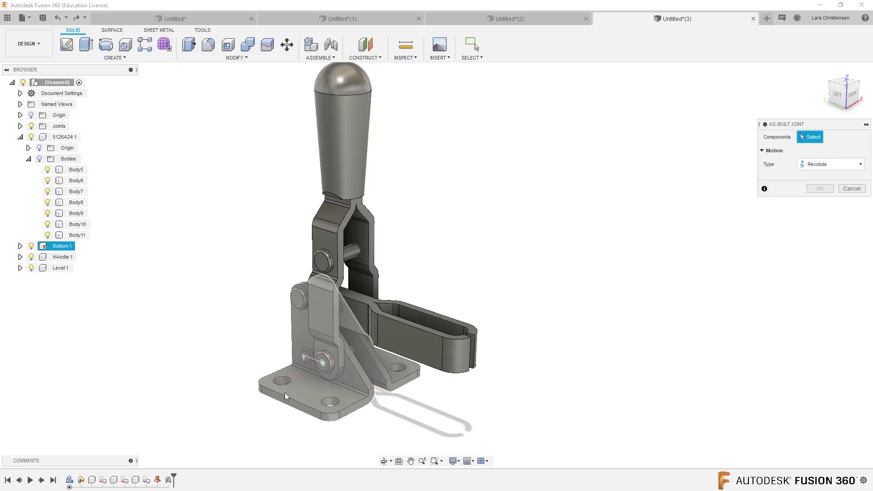
{"action": "left_click", "coordinate": [422, 351]}
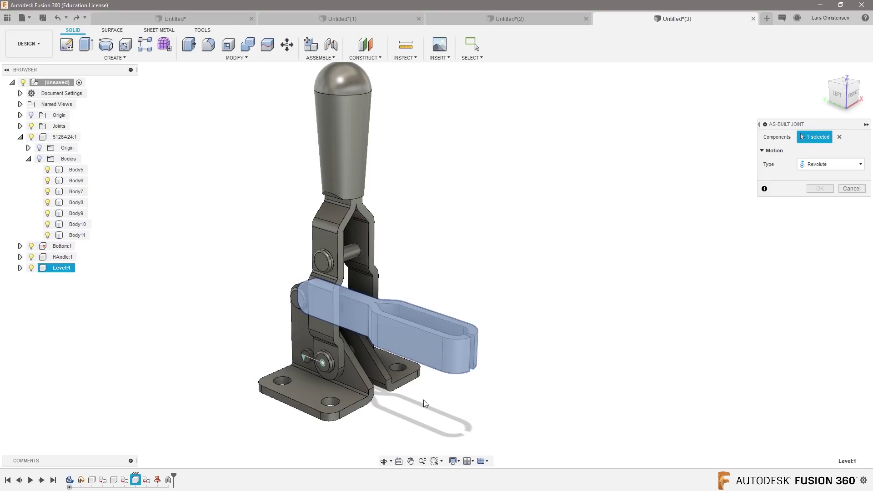
{"action": "left_click", "coordinate": [297, 397]}
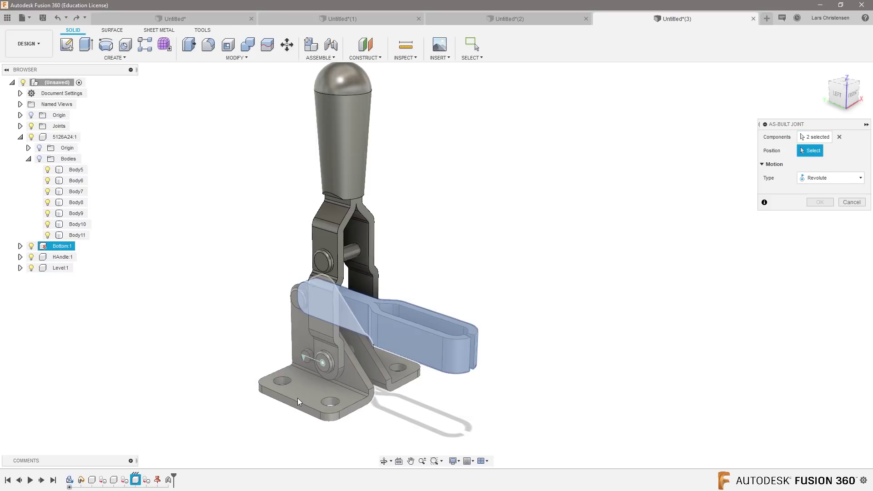
{"action": "left_click", "coordinate": [813, 153]}
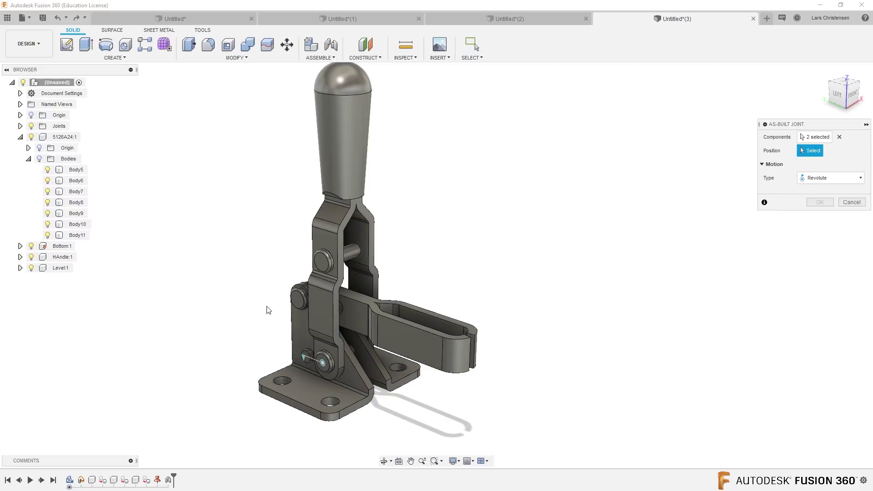
{"action": "left_click", "coordinate": [285, 296]}
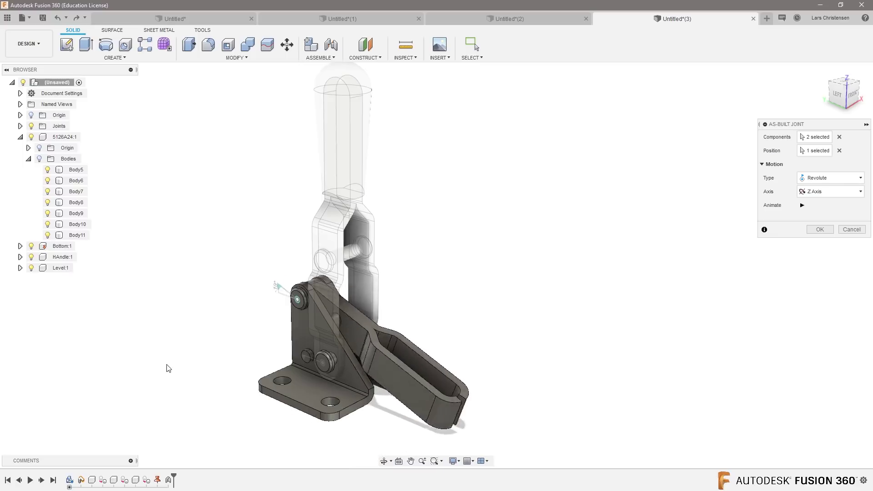
{"action": "left_click", "coordinate": [820, 229]}
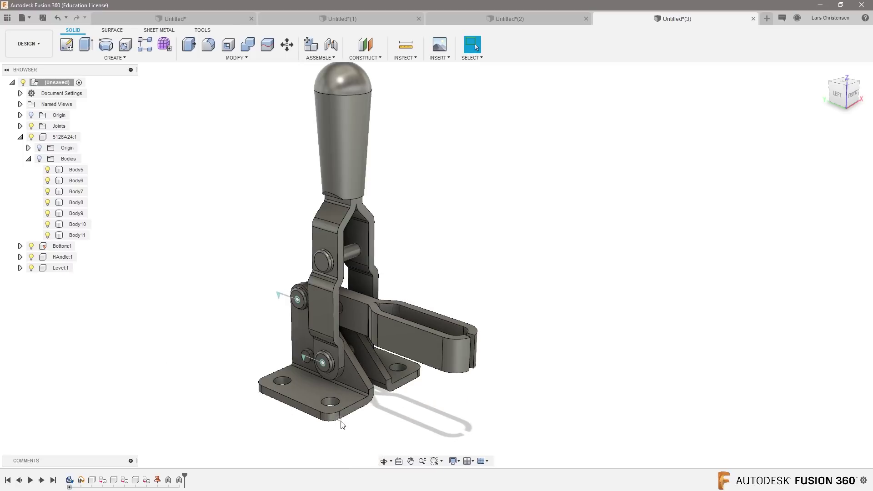
{"action": "mouse_move", "coordinate": [419, 350]}
{"action": "left_mouse_down"}
{"action": "mouse_move", "coordinate": [405, 276]}
{"action": "mouse_move", "coordinate": [424, 318]}
{"action": "mouse_move", "coordinate": [420, 350]}
{"action": "left_mouse_up"}
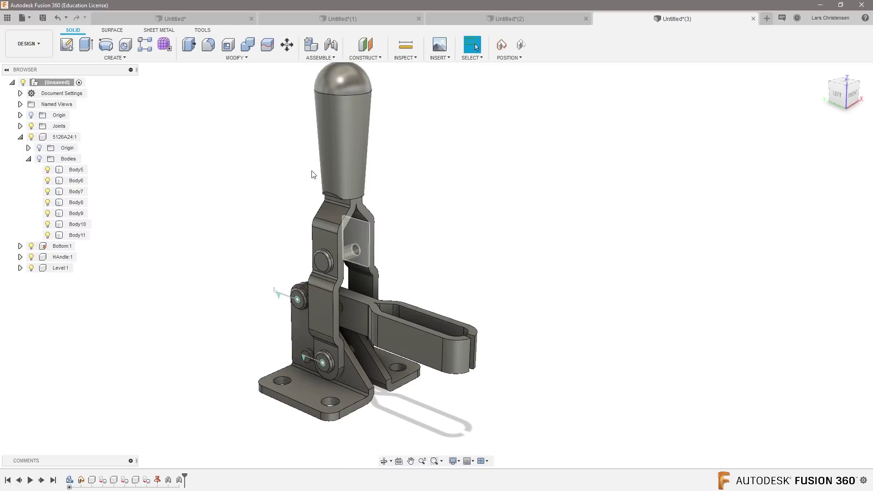
{"action": "left_click_drag", "start_coordinate": [313, 174], "coordinate": [289, 150]}
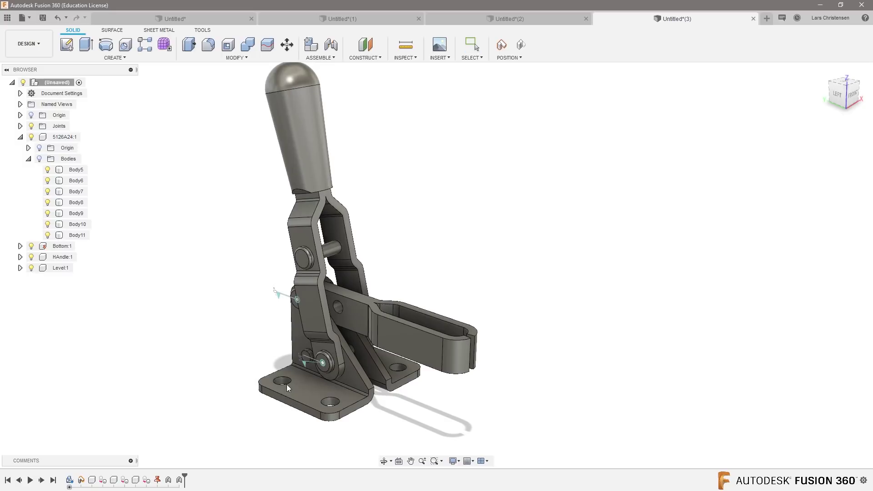
{"action": "left_click", "coordinate": [521, 44]}
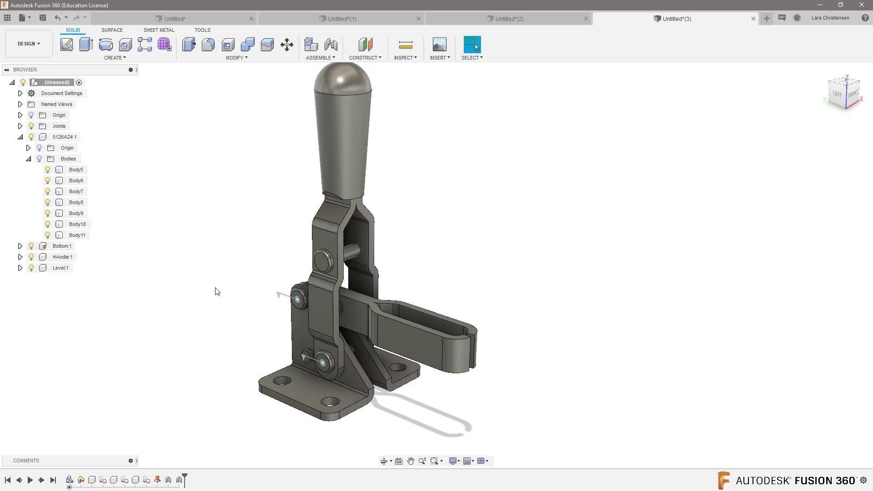
{"action": "middle_click_drag", "start_coordinate": [367, 230], "coordinate": [182, 280], "text": "shift"}
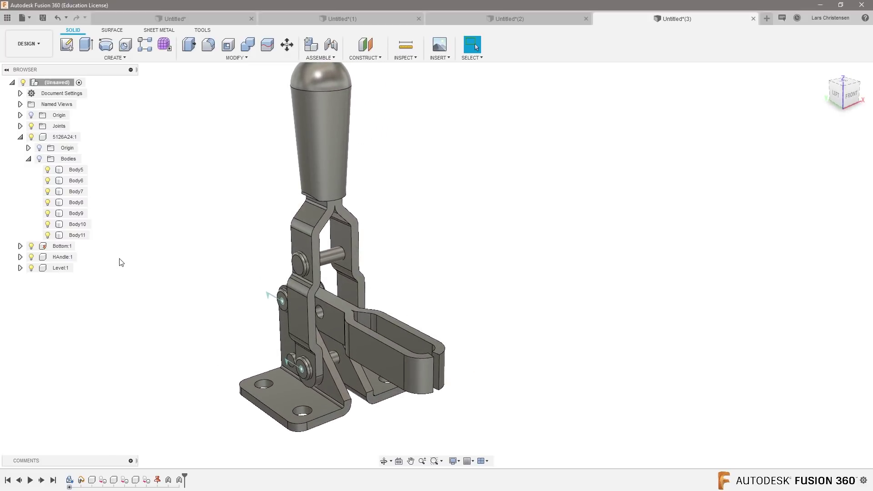
Step: Select Body5, show the spindle, nut and foot bodies, and turn the view toward the clamp's front
{"action": "left_click", "coordinate": [81, 170]}
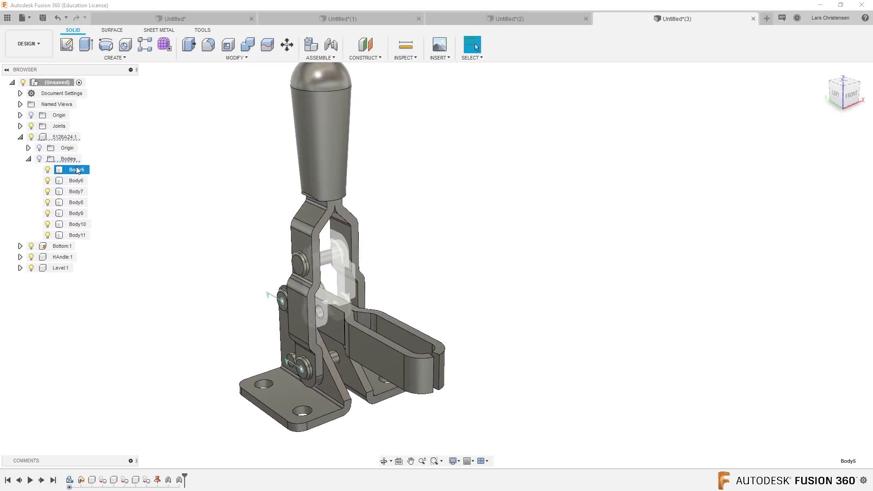
{"action": "left_click", "coordinate": [47, 170]}
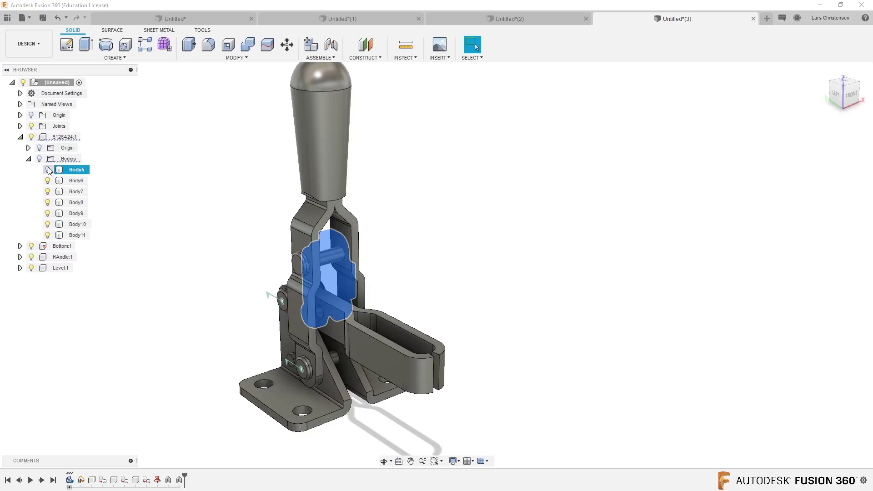
{"action": "left_click", "coordinate": [41, 159]}
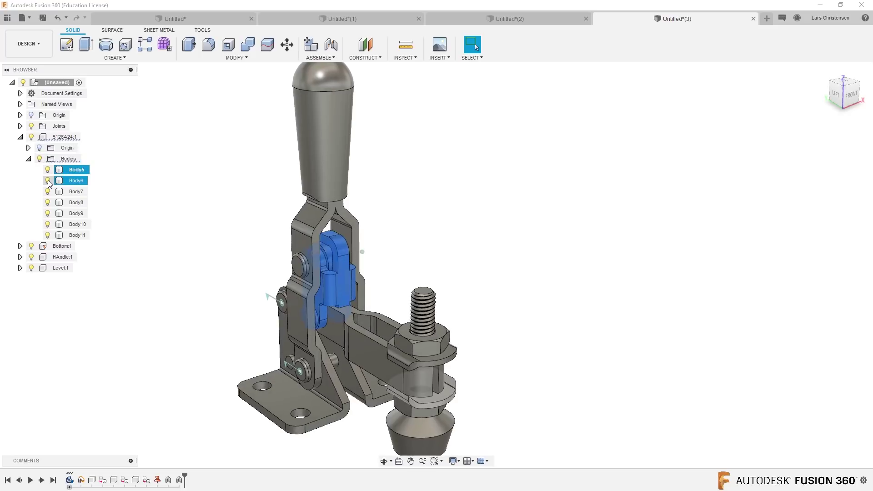
{"action": "scroll", "coordinate": [338, 275], "scroll_direction": "up", "scroll_amount": 3}
{"action": "middle_click_drag", "start_coordinate": [338, 274], "coordinate": [90, 128], "text": "shift"}
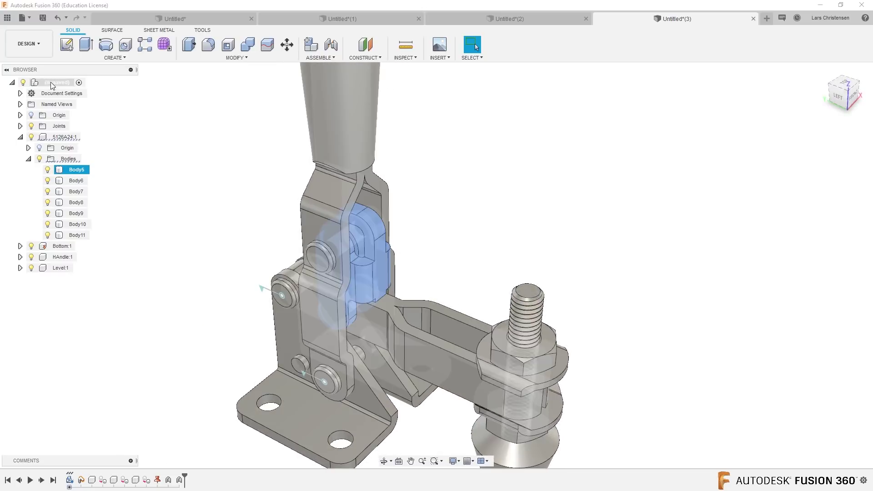
Step: Create a new empty component in the top-level assembly named Connection
{"action": "right_click", "coordinate": [51, 81]}
{"action": "left_click", "coordinate": [72, 89]}
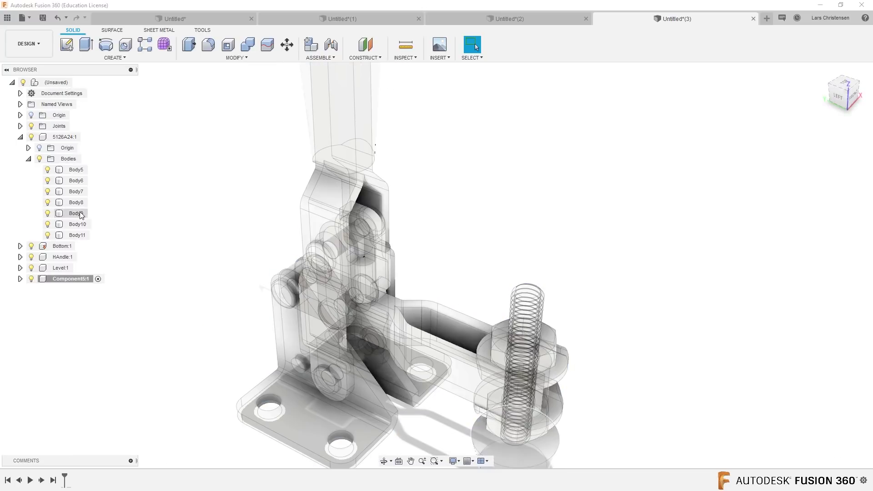
{"action": "left_click", "coordinate": [72, 280]}
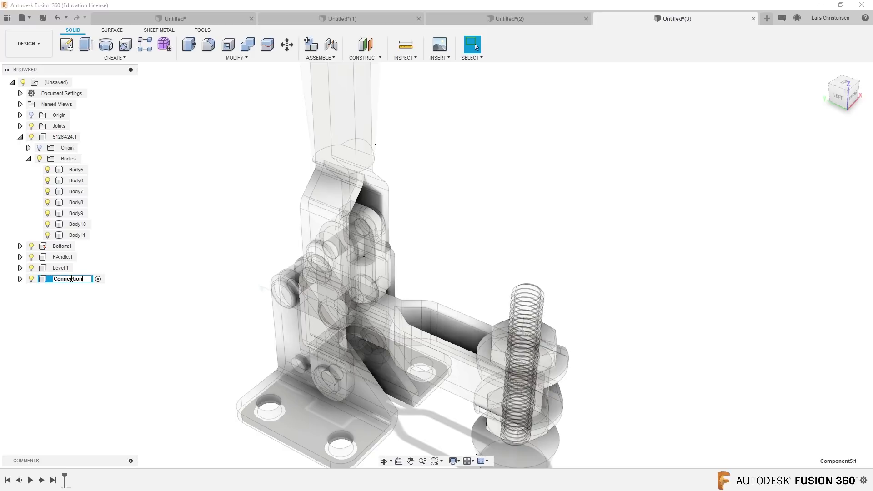
{"action": "key", "text": "Return"}
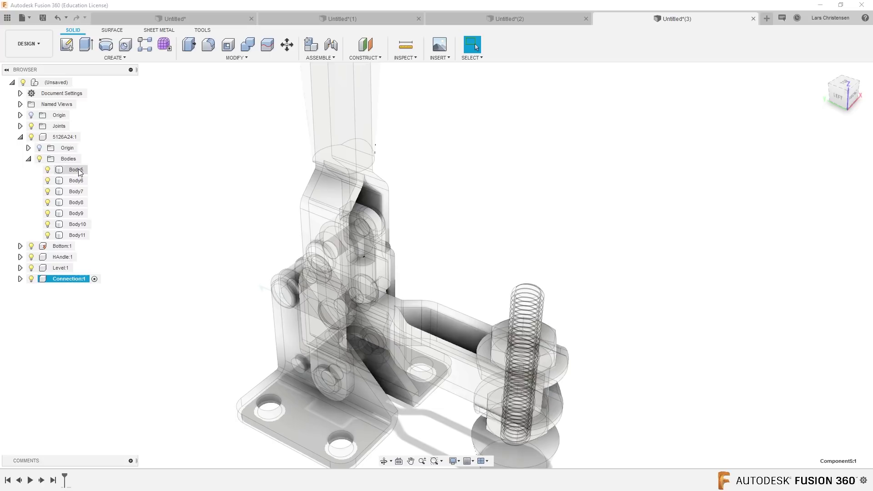
Step: Move Body5 into Connection, hide the remaining bodies, and reactivate the top-level assembly
{"action": "left_click_drag", "start_coordinate": [77, 171], "coordinate": [77, 281]}
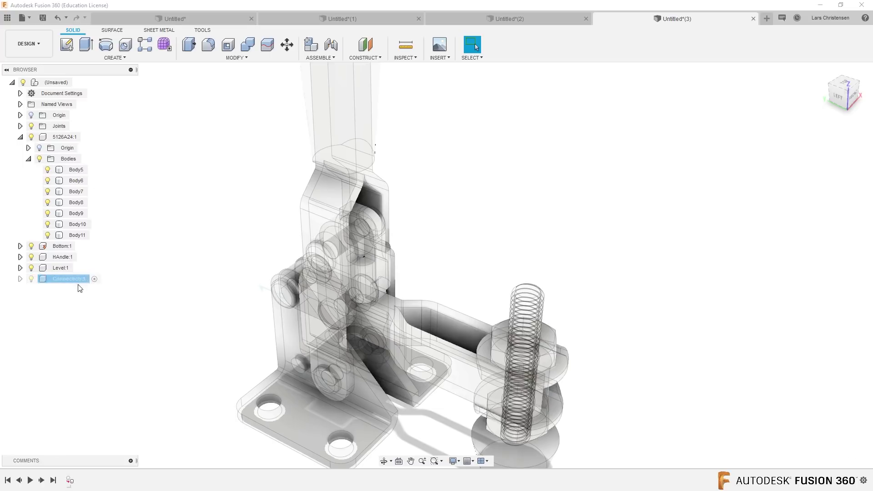
{"action": "left_click", "coordinate": [40, 159]}
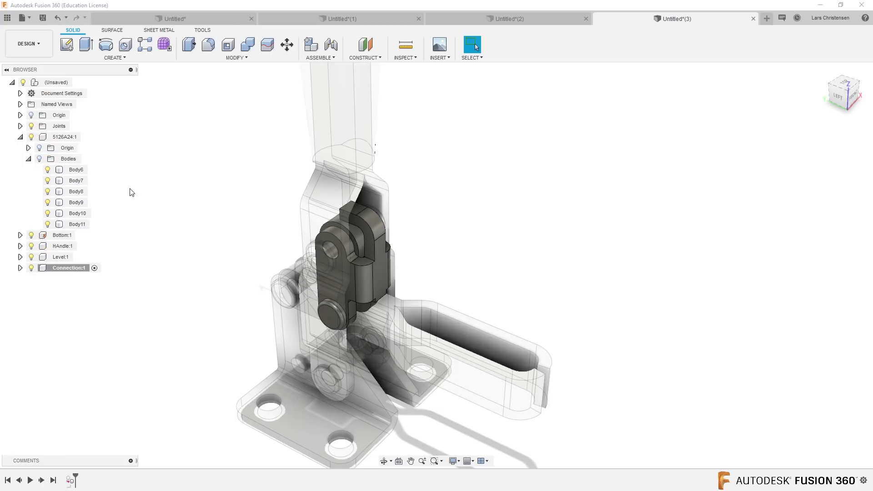
{"action": "middle_click_drag", "start_coordinate": [150, 278], "coordinate": [55, 82], "text": "shift"}
{"action": "double_click", "coordinate": [55, 82]}
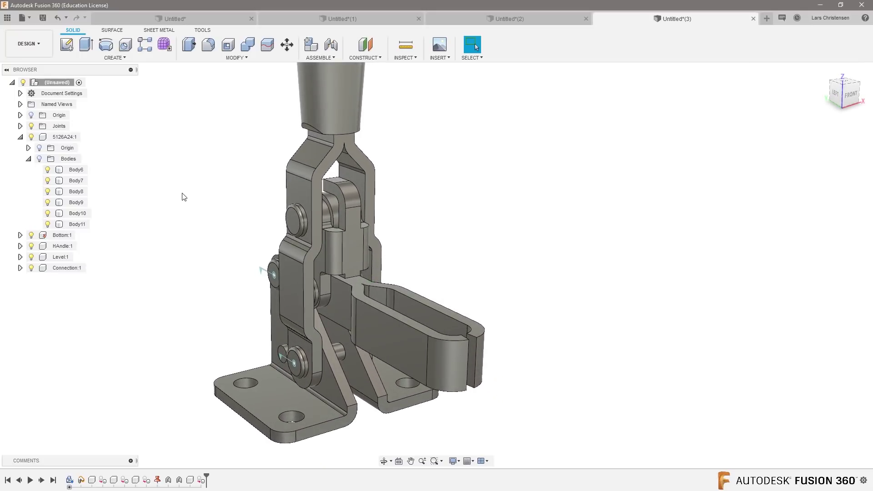
{"action": "left_click", "coordinate": [320, 58]}
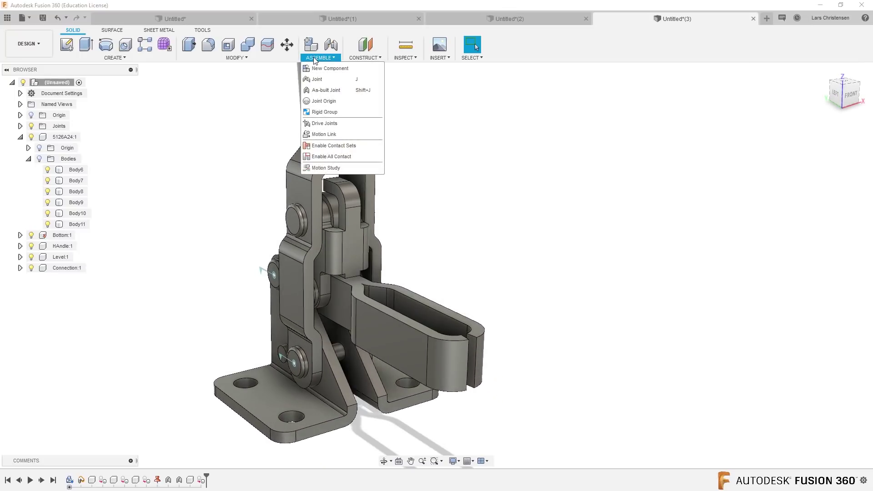
Step: Link Connection and HAndle with a revolute as-built joint at the upper pin, then test-swing and restore
{"action": "left_click", "coordinate": [325, 90]}
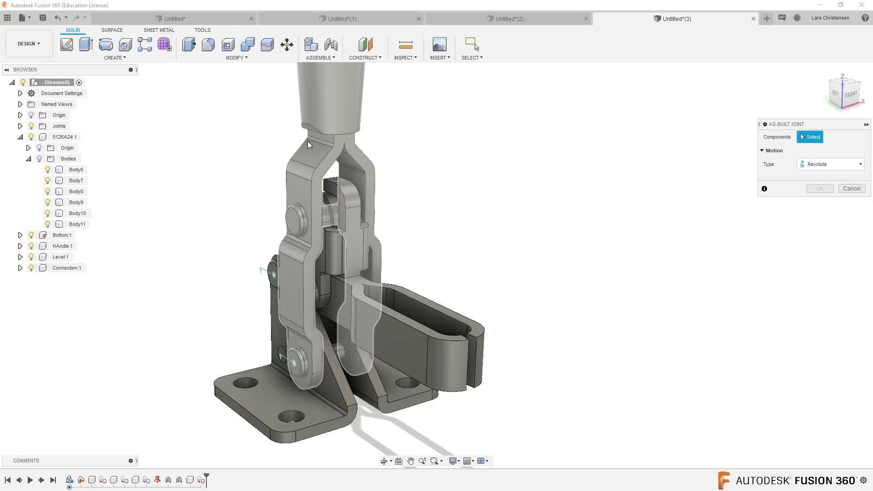
{"action": "left_click", "coordinate": [309, 165]}
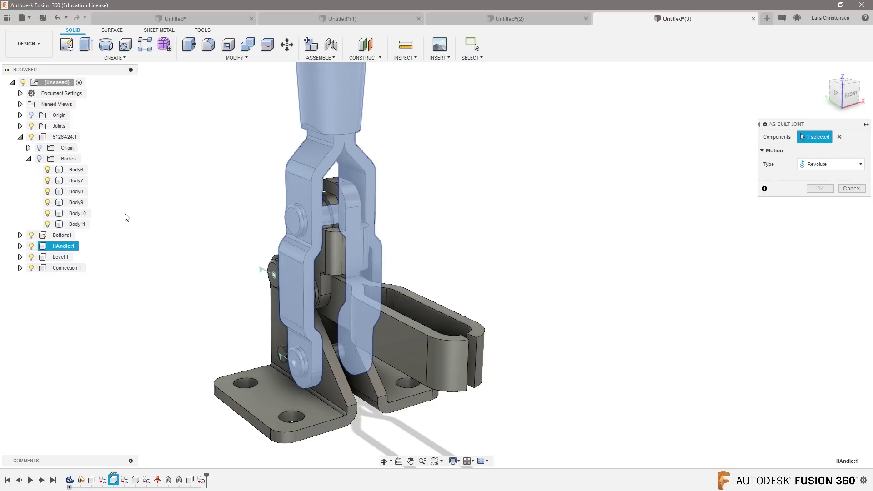
{"action": "left_click", "coordinate": [840, 137]}
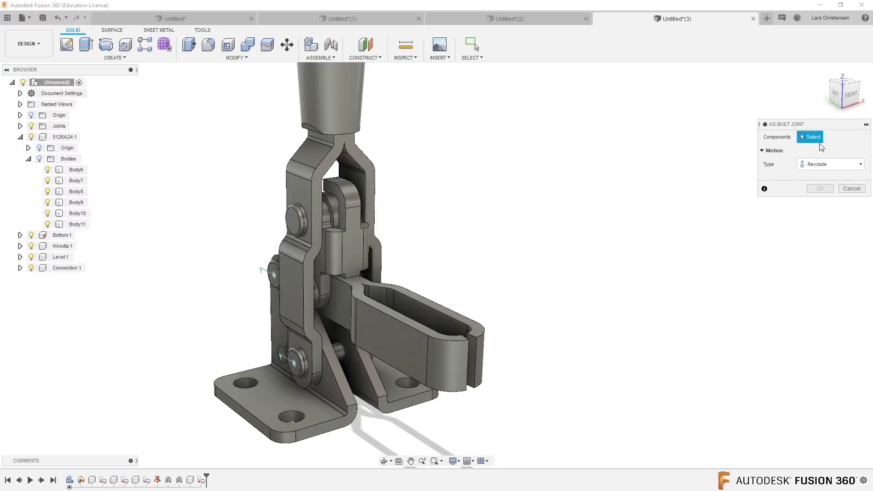
{"action": "left_click", "coordinate": [340, 246]}
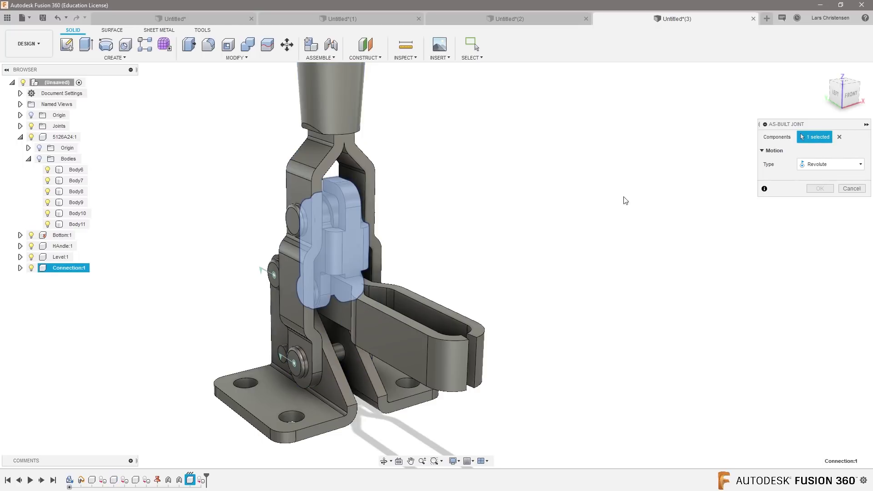
{"action": "left_click", "coordinate": [315, 154]}
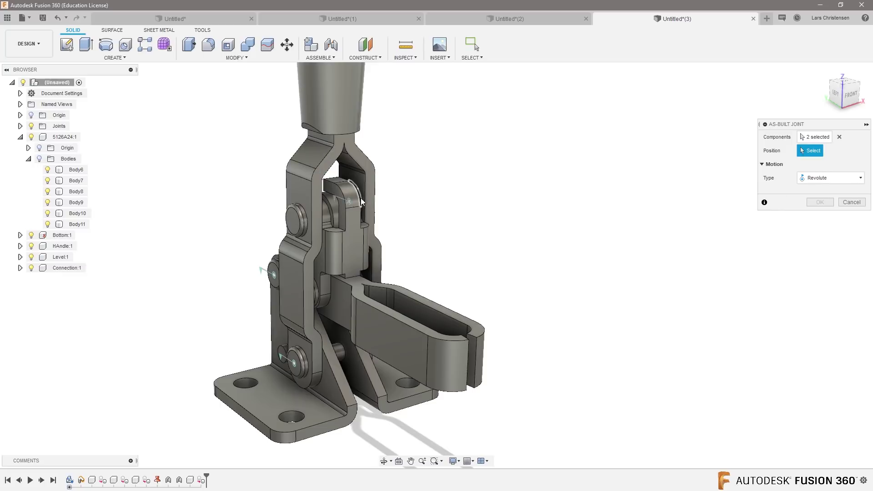
{"action": "left_click", "coordinate": [296, 219]}
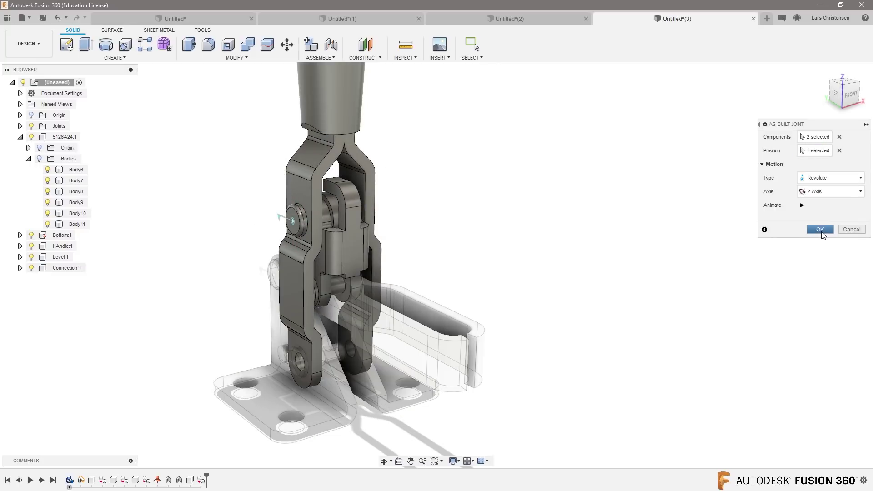
{"action": "left_click", "coordinate": [821, 231]}
{"action": "left_click_drag", "start_coordinate": [333, 91], "coordinate": [293, 84]}
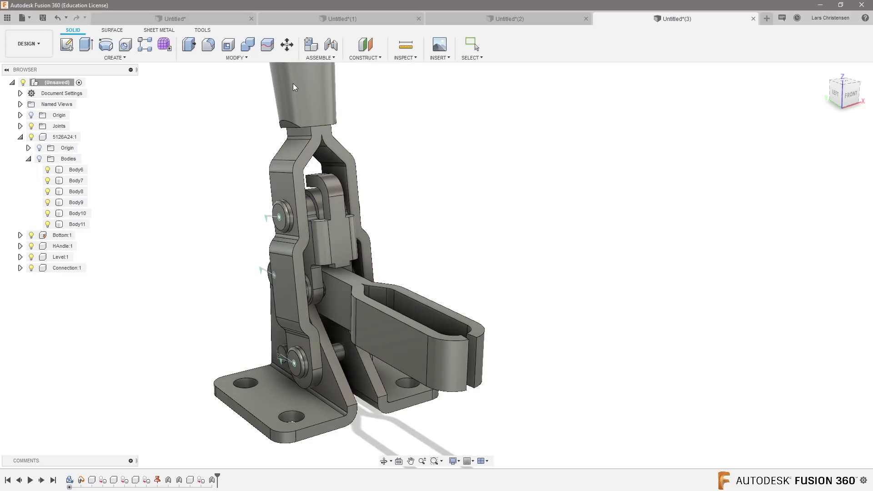
{"action": "left_click", "coordinate": [520, 47]}
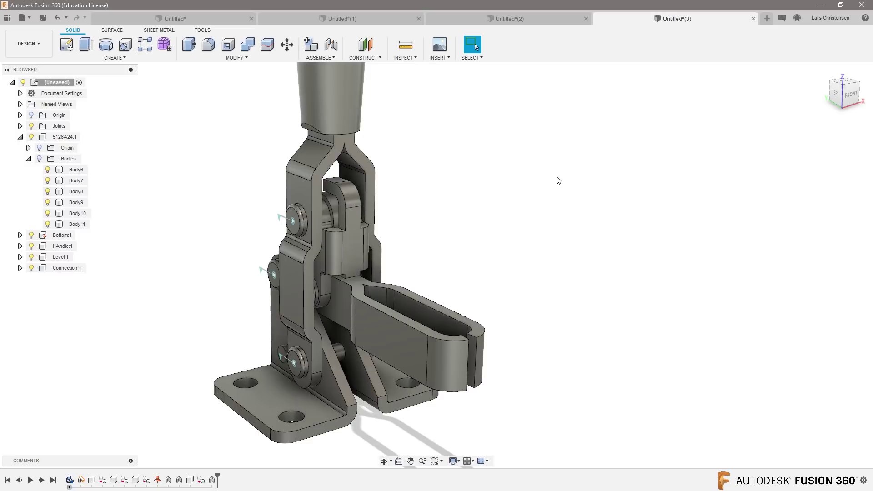
Step: Add a revolute as-built joint between Connection and Level on the middle pin joining them
{"action": "left_click", "coordinate": [329, 58]}
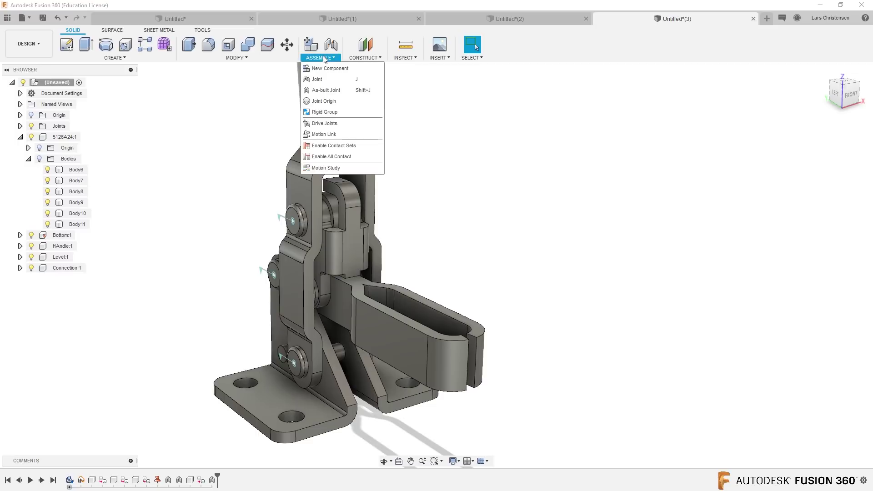
{"action": "left_click", "coordinate": [324, 90]}
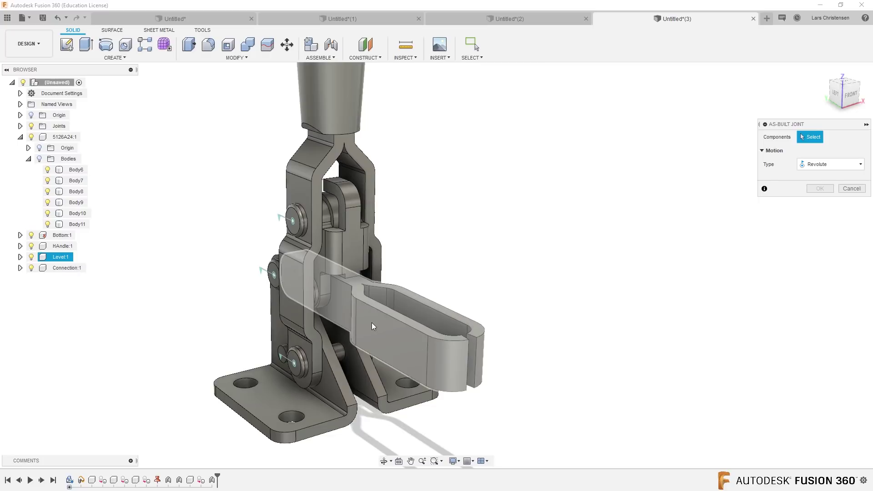
{"action": "left_click", "coordinate": [349, 233]}
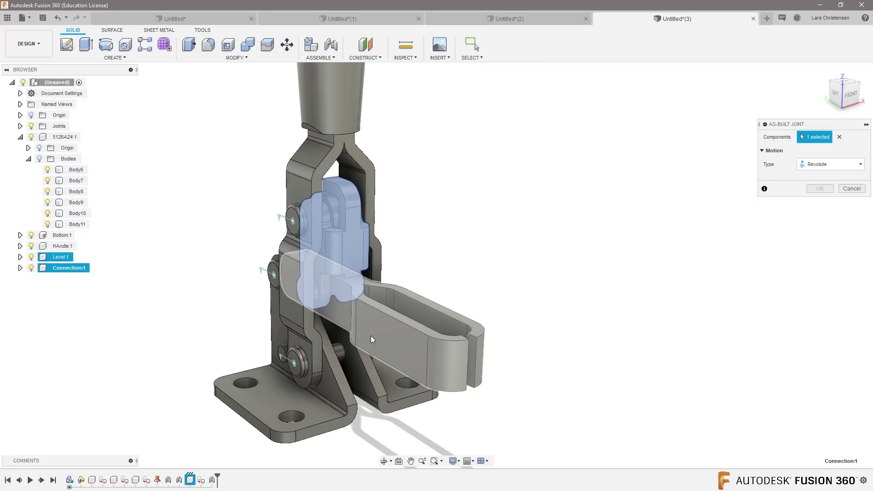
{"action": "left_click", "coordinate": [371, 336]}
{"action": "left_click", "coordinate": [817, 177]}
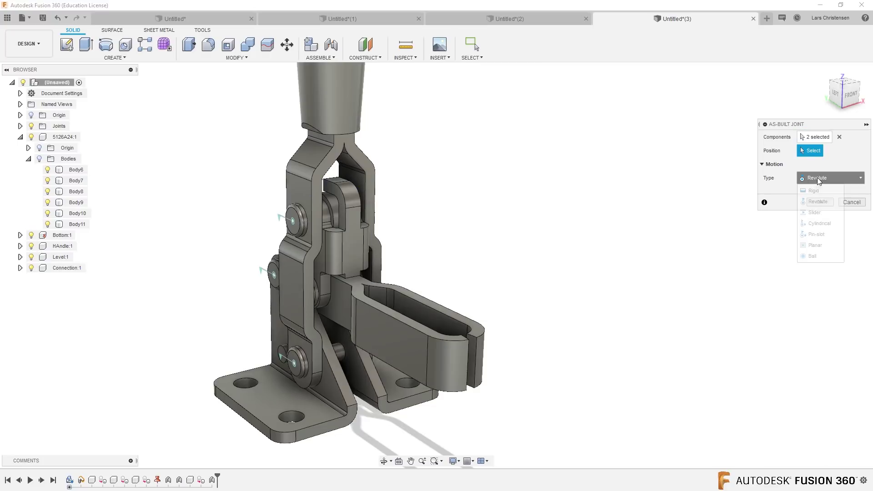
{"action": "left_click", "coordinate": [318, 298]}
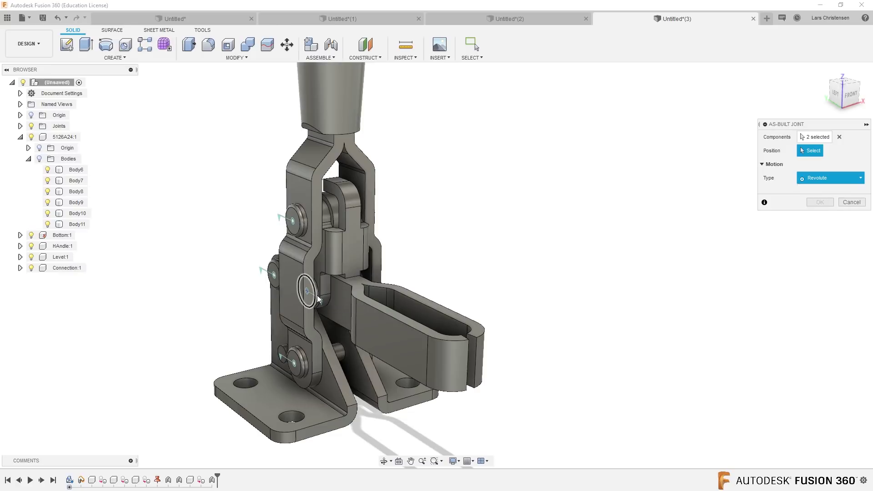
{"action": "left_click", "coordinate": [318, 299]}
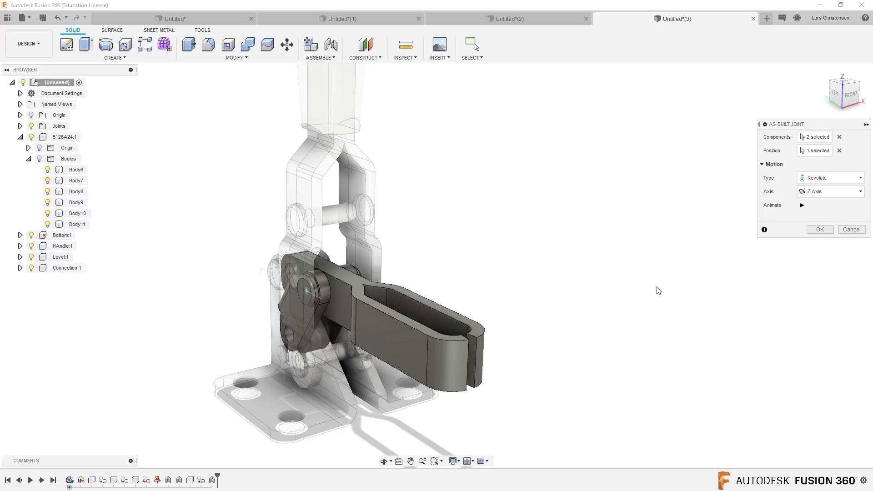
{"action": "left_click", "coordinate": [823, 231]}
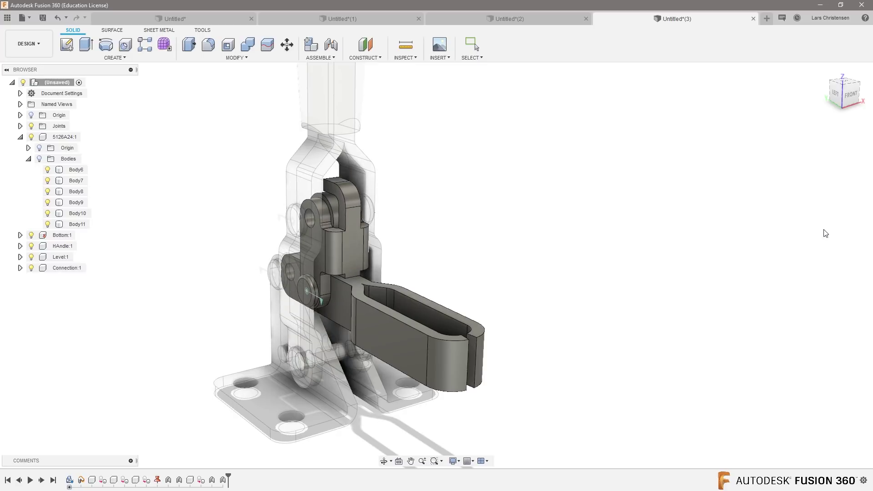
{"action": "scroll", "coordinate": [377, 332], "scroll_direction": "down", "scroll_amount": 5}
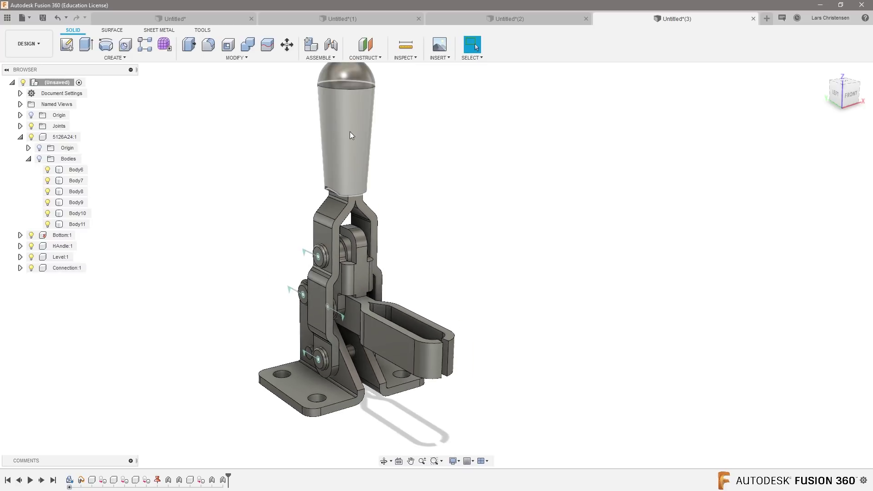
{"action": "left_click_drag", "start_coordinate": [350, 131], "coordinate": [351, 209]}
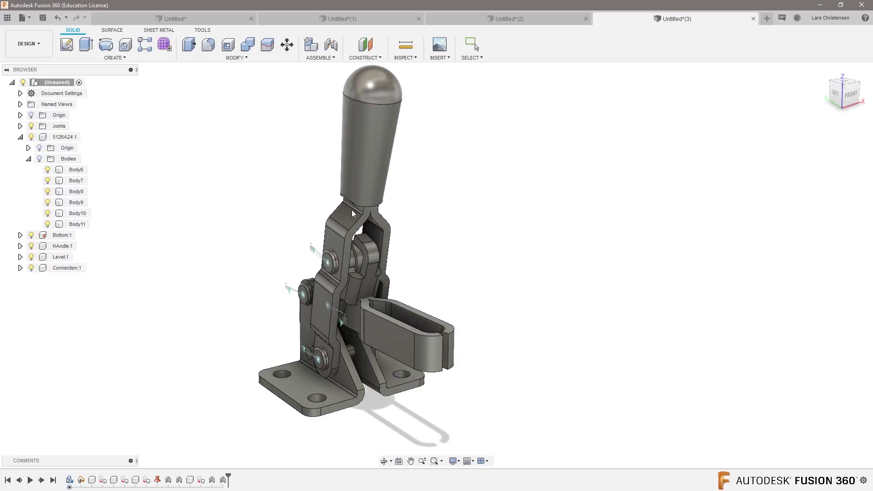
{"action": "scroll", "coordinate": [378, 324], "scroll_direction": "up", "scroll_amount": 3}
{"action": "left_click_drag", "start_coordinate": [359, 136], "coordinate": [325, 112]}
{"action": "left_click", "coordinate": [324, 58]}
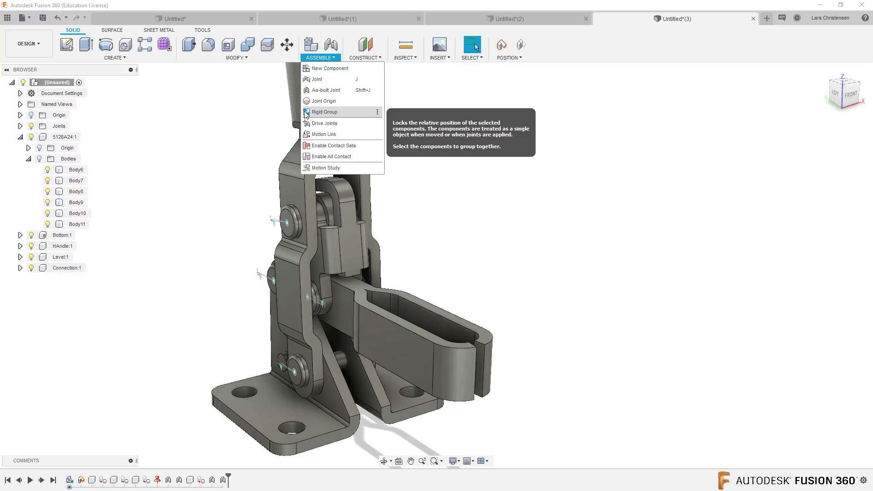
{"action": "left_click", "coordinate": [317, 146]}
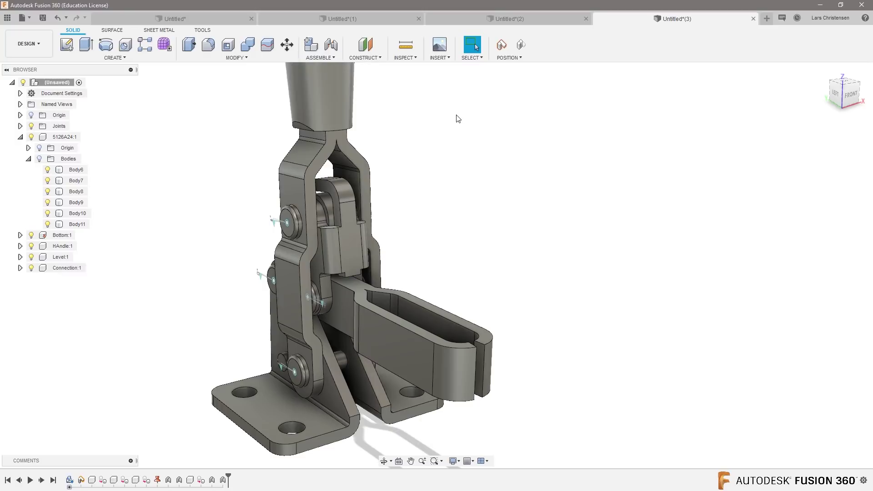
{"action": "scroll", "coordinate": [453, 286], "scroll_direction": "down", "scroll_amount": 4}
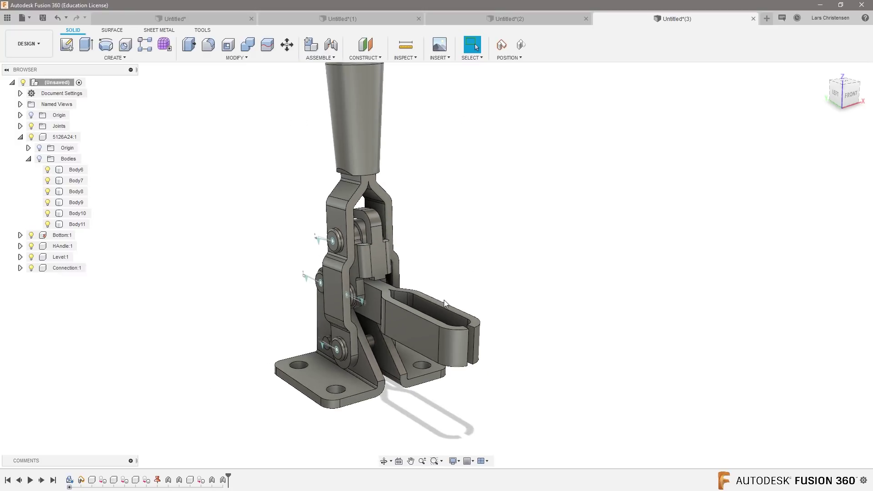
{"action": "left_click_drag", "start_coordinate": [350, 182], "coordinate": [321, 136]}
{"action": "left_click", "coordinate": [522, 45]}
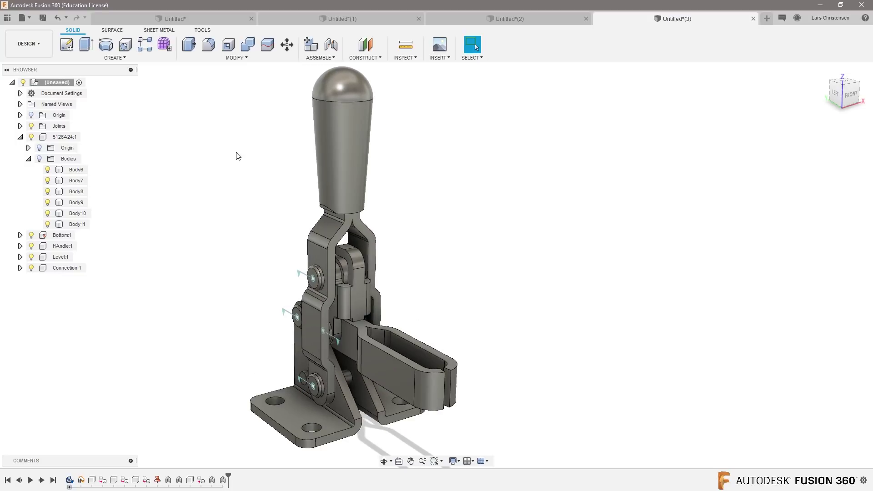